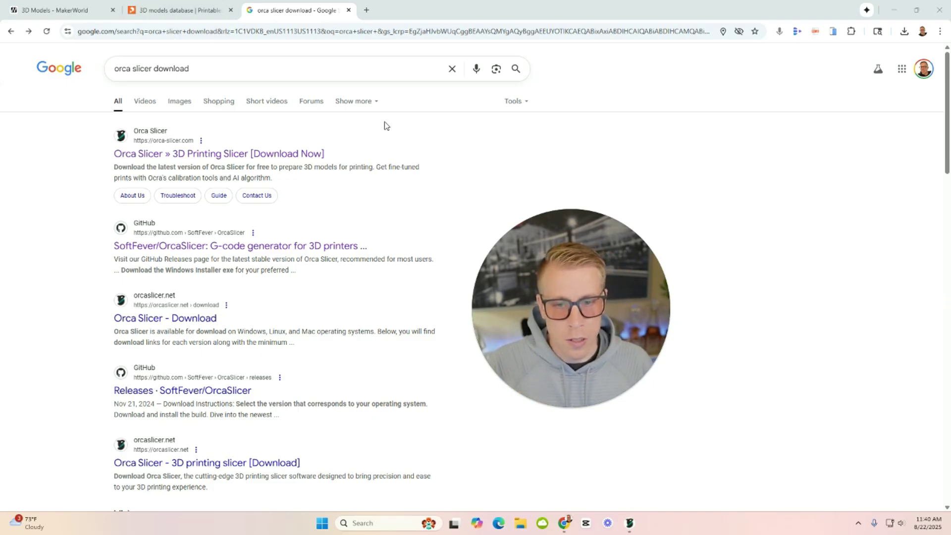
# Open orca-slicer.com from the 'orca slicer download' Google results.
pyautogui.click(274, 154)
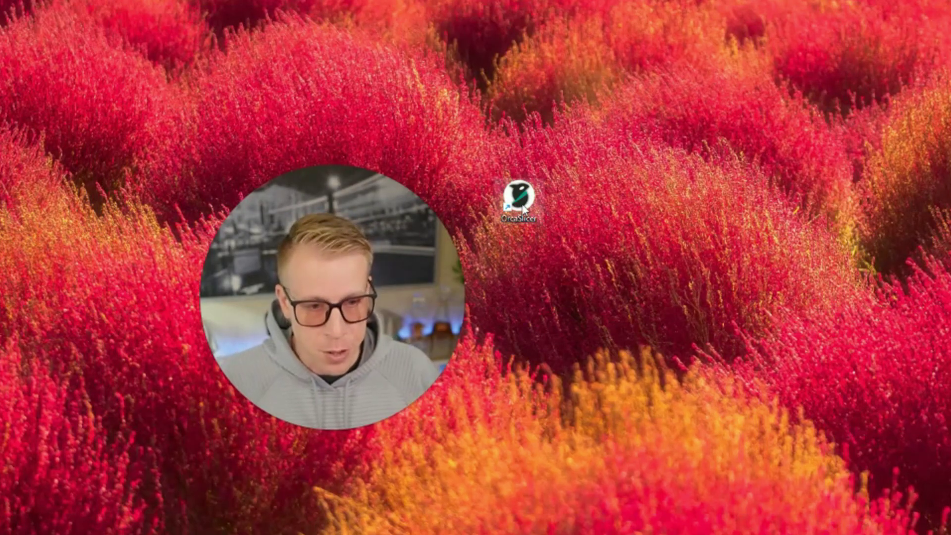
# Launch Orca Slicer from its desktop shortcut.
pyautogui.doubleClick(518, 196)
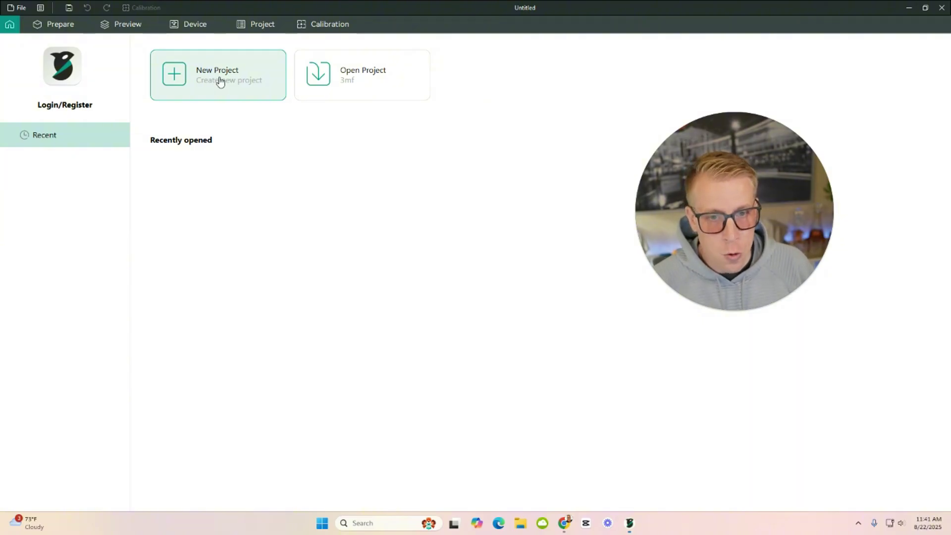
# Start a new empty project on the build plate.
pyautogui.click(221, 81)
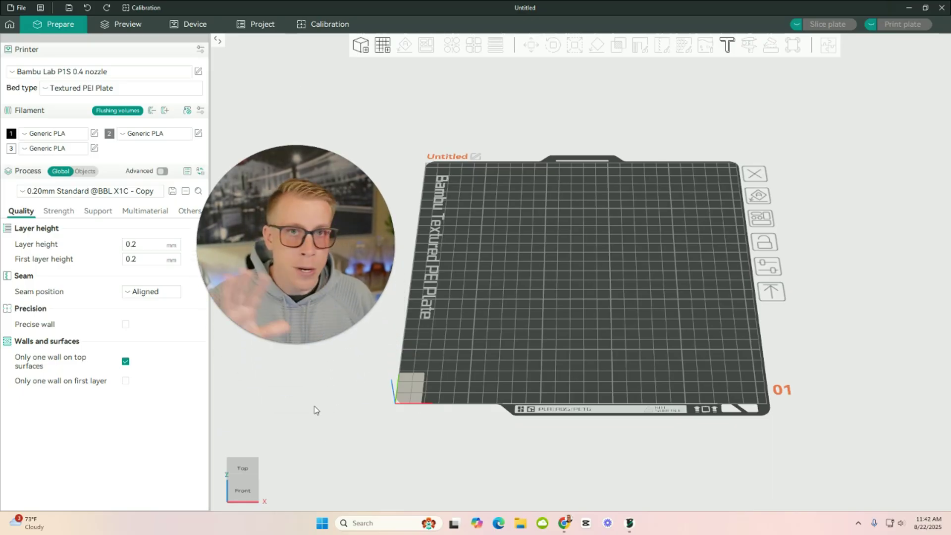
# Bring the MakerWorld browser window back to the front.
pyautogui.click(566, 524)
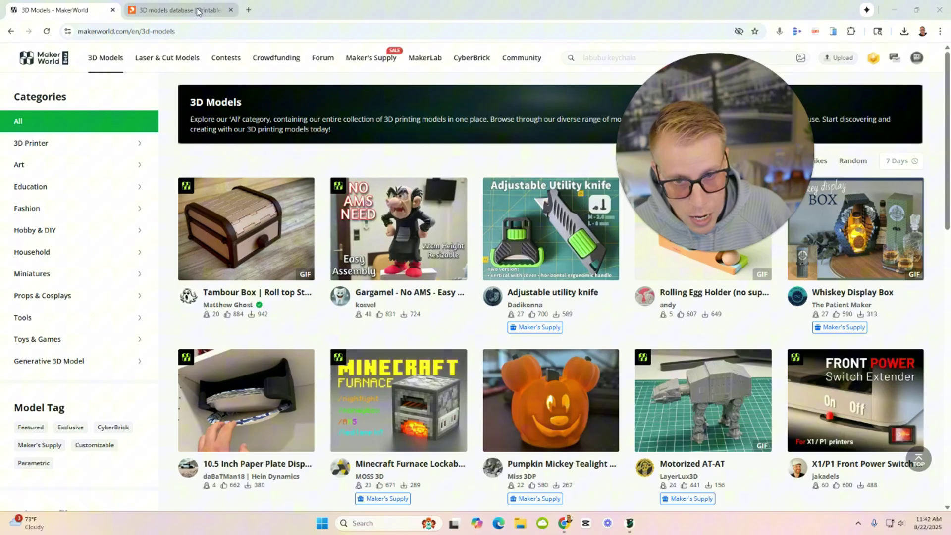
# Browse Printables, confirm the Round+Snapcase+-+Lid.3mf download finished, and return to Orca Slicer.
pyautogui.click(173, 11)
pyautogui.scroll(-3, 252, 371)
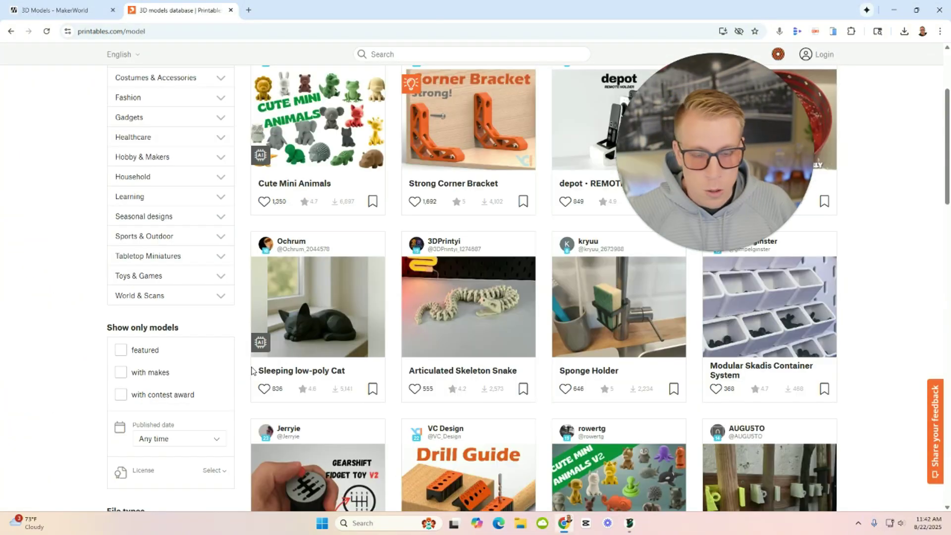
pyautogui.scroll(-3, 245, 396)
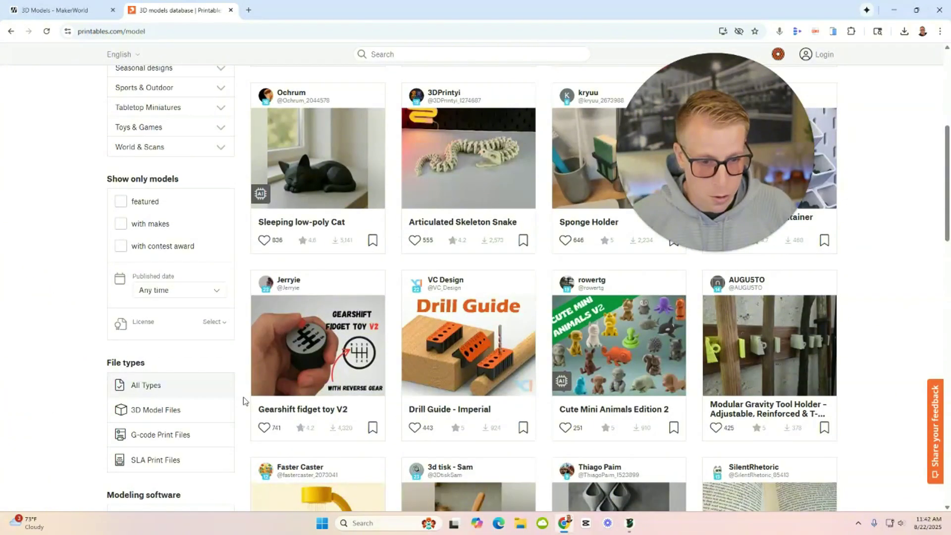
pyautogui.scroll(2, 254, 374)
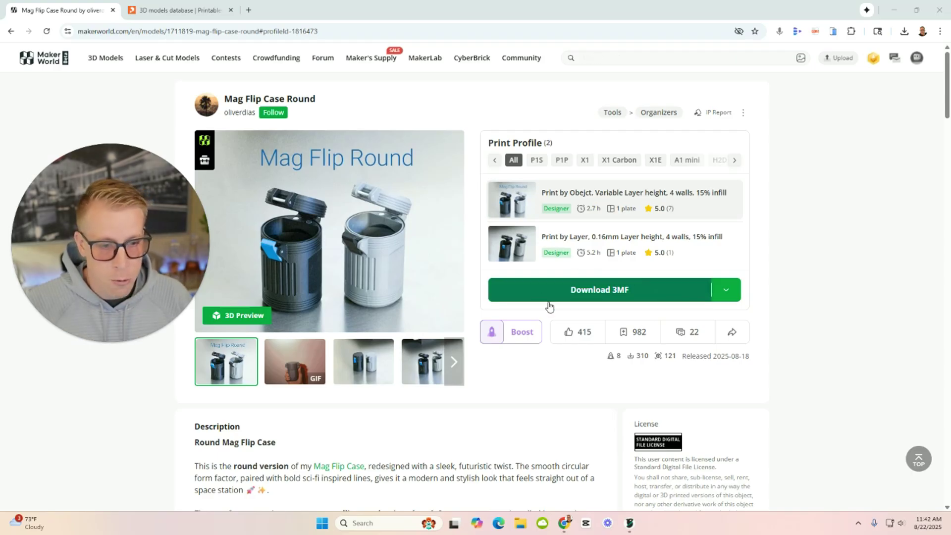
pyautogui.click(617, 291)
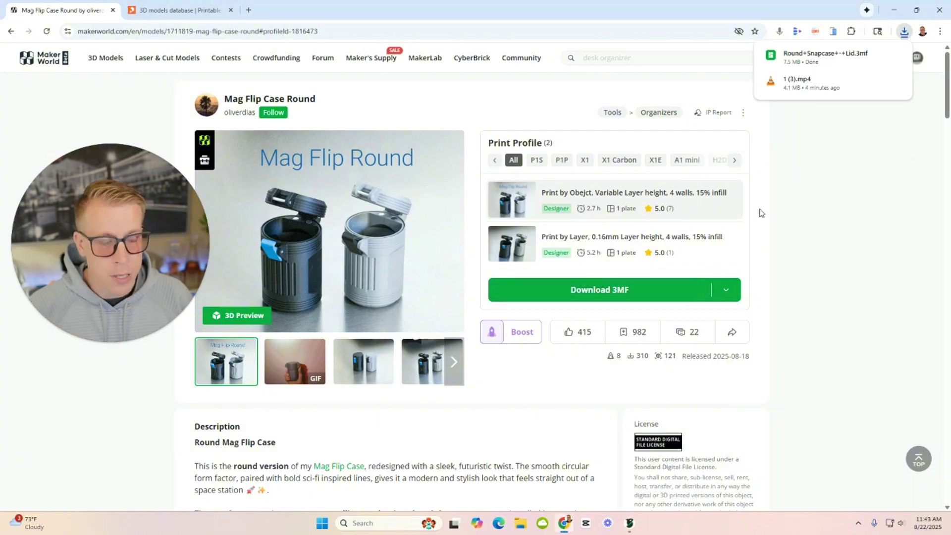
pyautogui.click(822, 57)
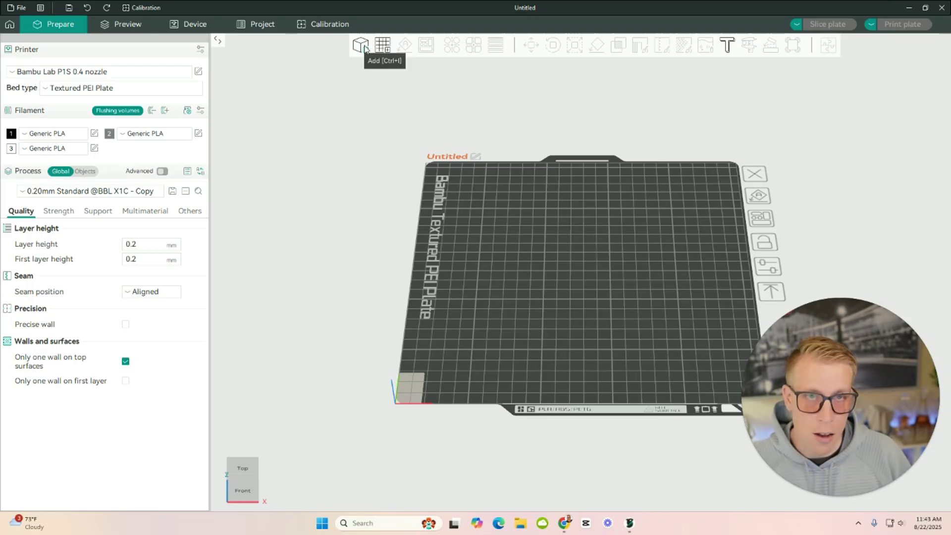
# Import Round+Snapcase+-+Lid.3mf from Downloads and dismiss the configuration replacement notice.
pyautogui.click(365, 48)
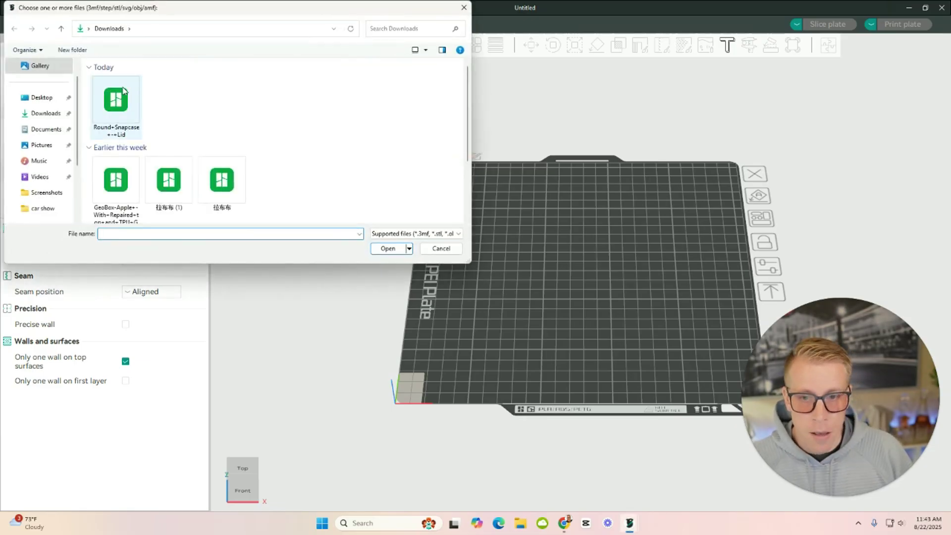
pyautogui.doubleClick(114, 111)
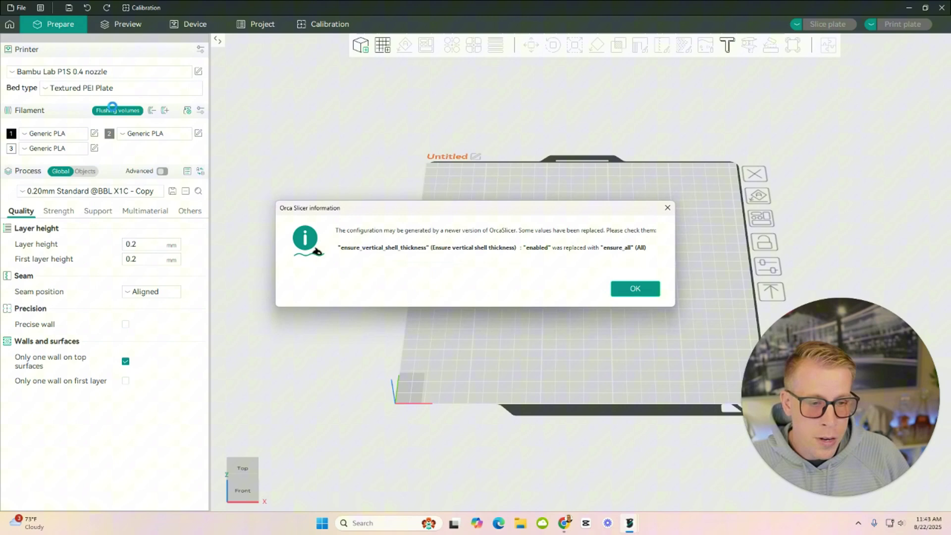
pyautogui.click(635, 288)
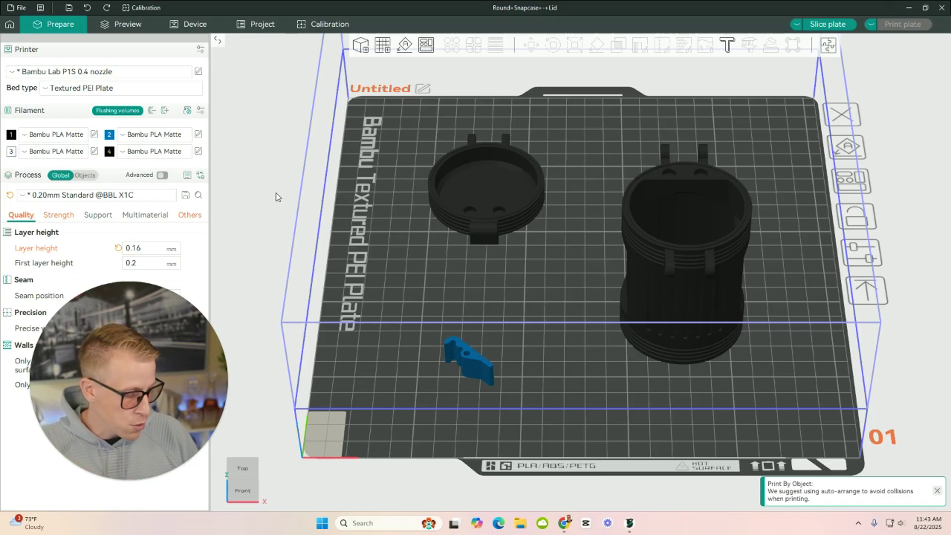
pyautogui.scroll(-3, 275, 196)
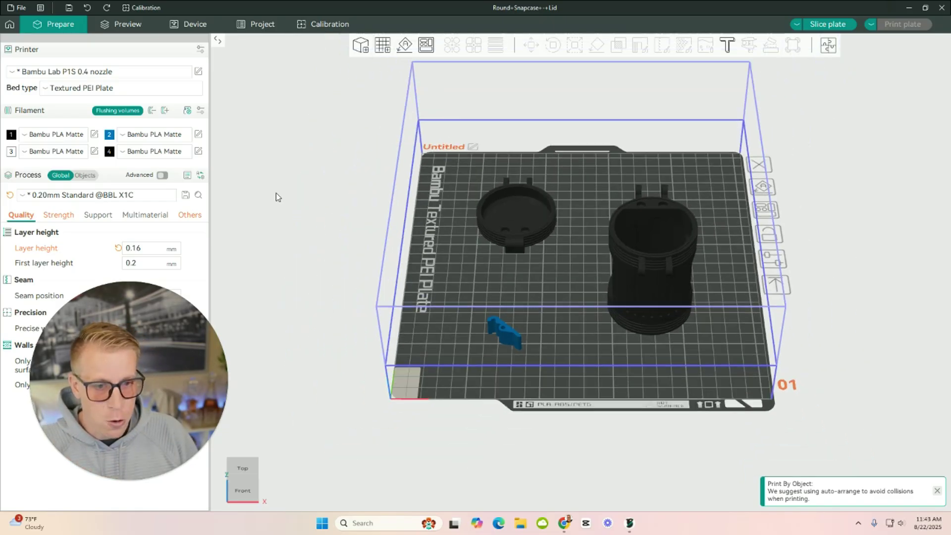
pyautogui.moveTo(547, 272); pyautogui.dragTo(478, 287)
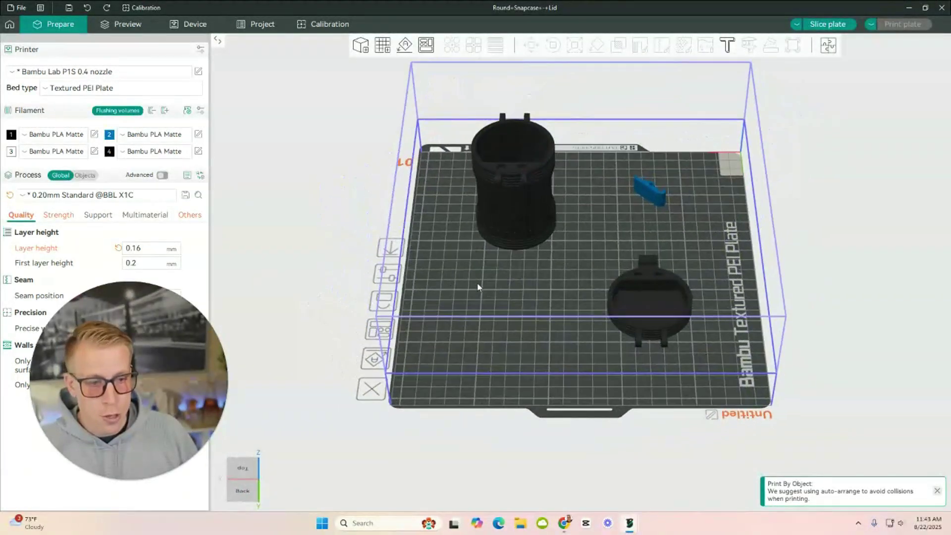
pyautogui.moveTo(566, 287); pyautogui.dragTo(515, 300, button='right')
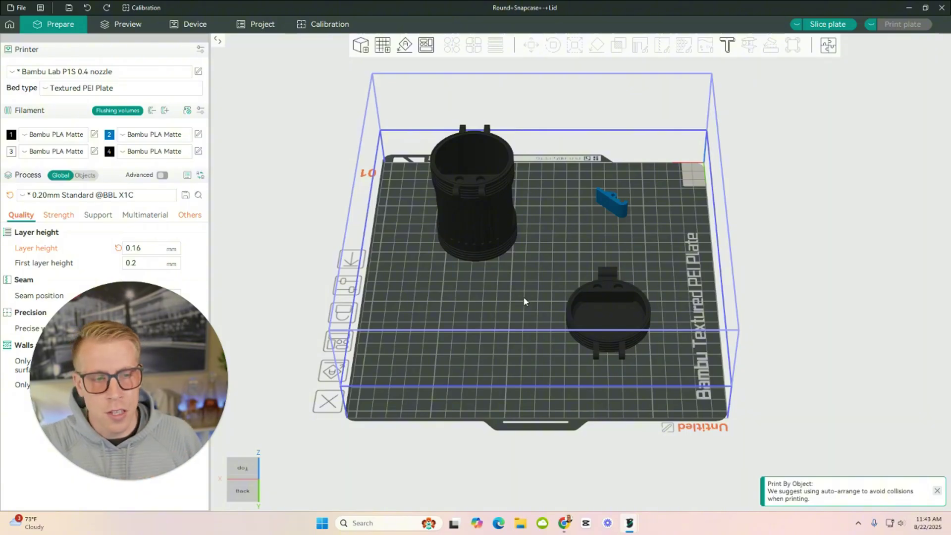
pyautogui.scroll(-2, 523, 297)
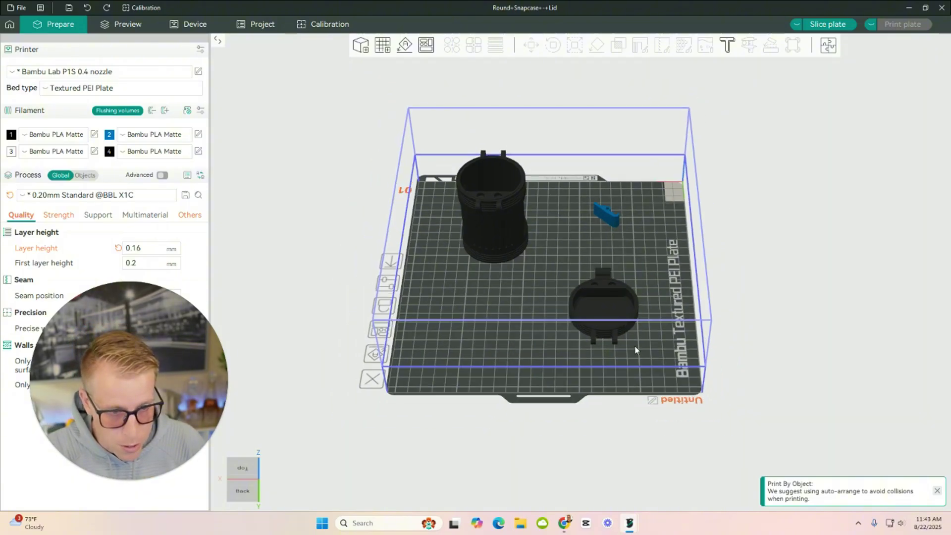
pyautogui.moveTo(635, 348); pyautogui.dragTo(514, 392)
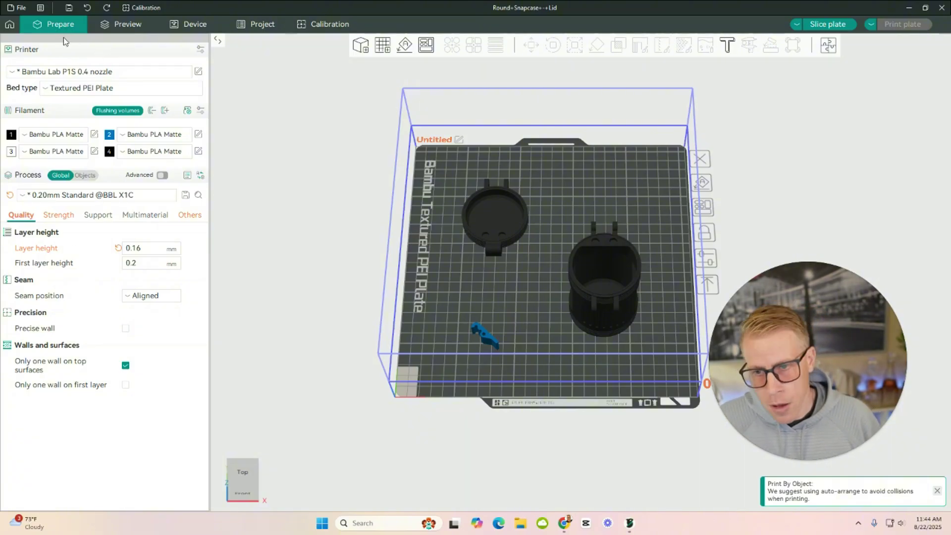
pyautogui.click(68, 73)
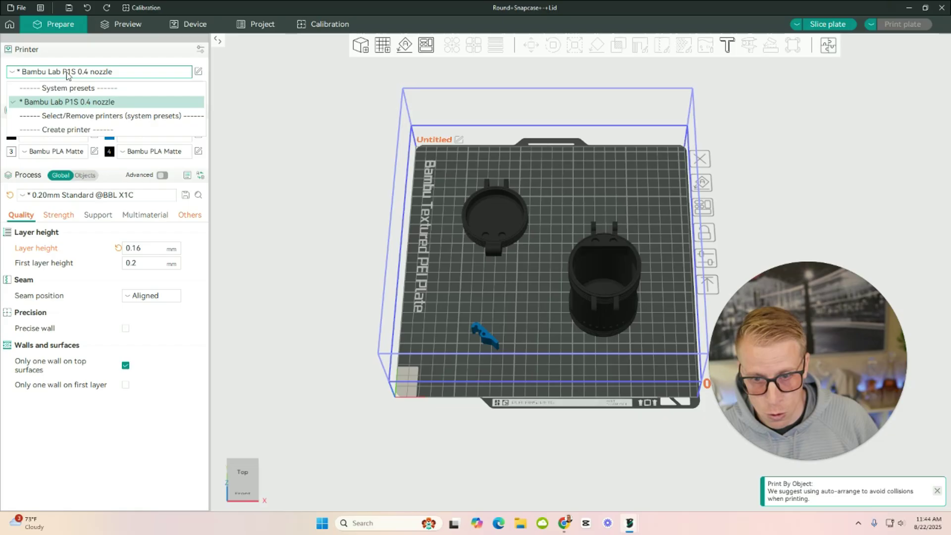
pyautogui.click(91, 117)
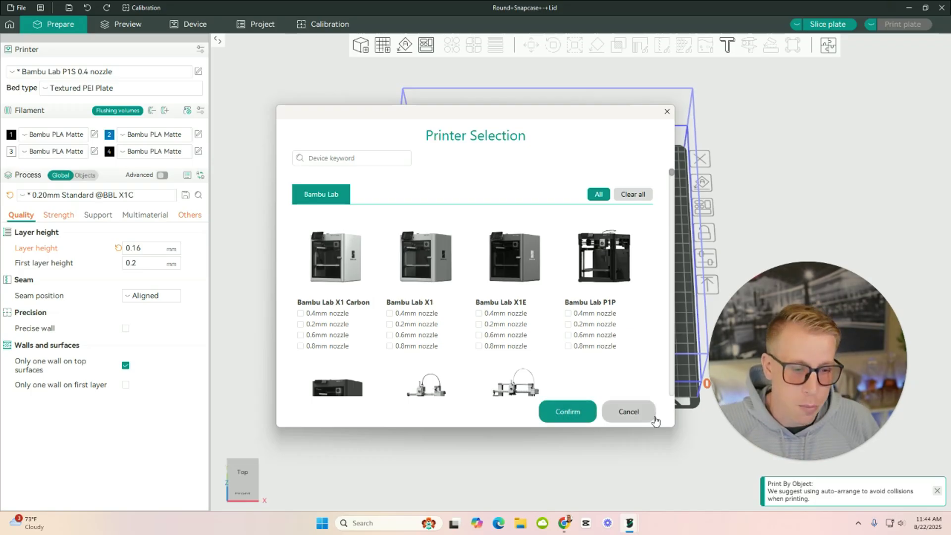
pyautogui.click(640, 418)
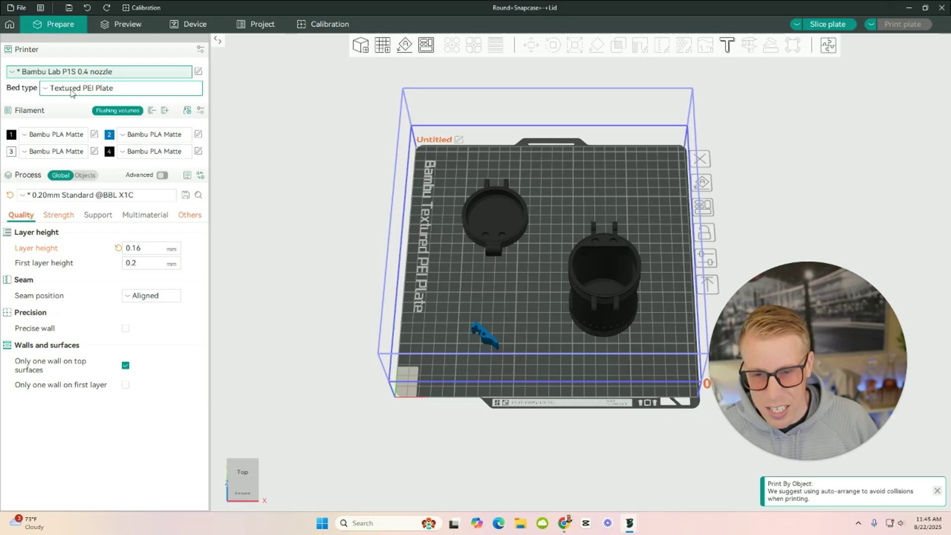
pyautogui.click(47, 91)
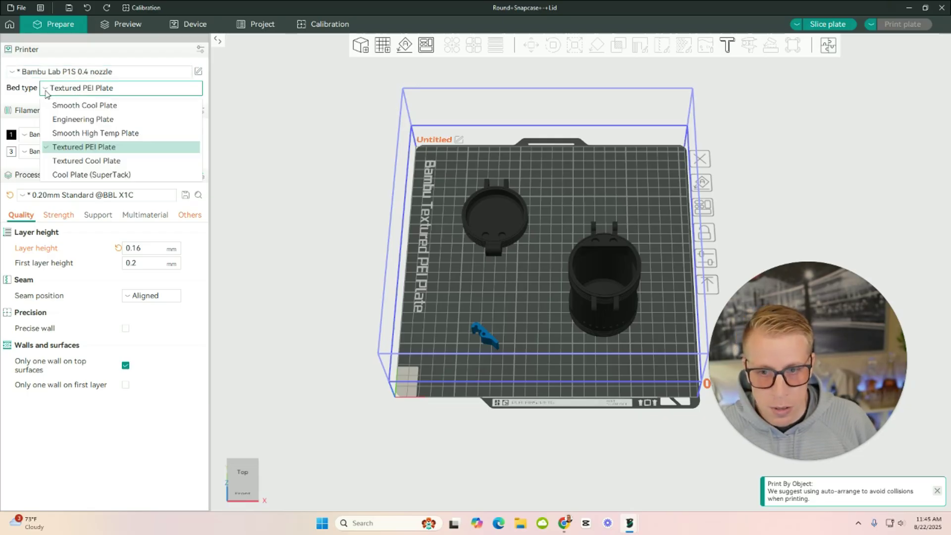
pyautogui.click(93, 149)
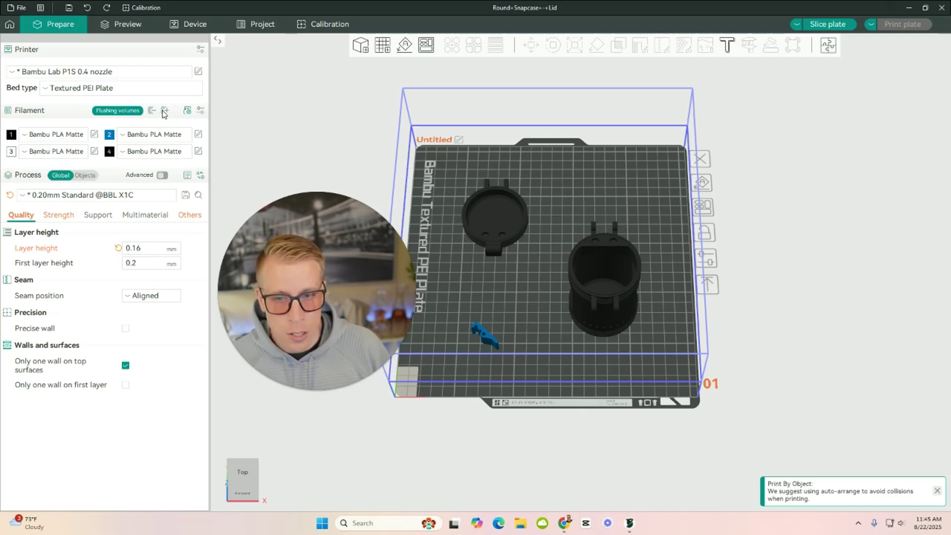
# Remove filament slots until only Bambu PLA Matte in slot 1 remains, then view the plate from above.
pyautogui.moveTo(607, 358)
pyautogui.mouseDown()
pyautogui.moveTo(557, 345)
pyautogui.moveTo(594, 360)
pyautogui.mouseUp()
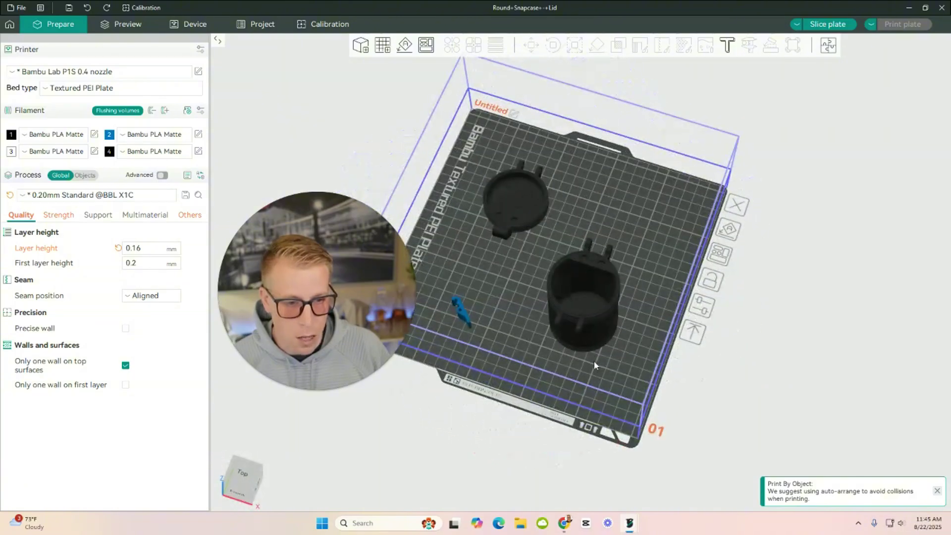
pyautogui.click(155, 113)
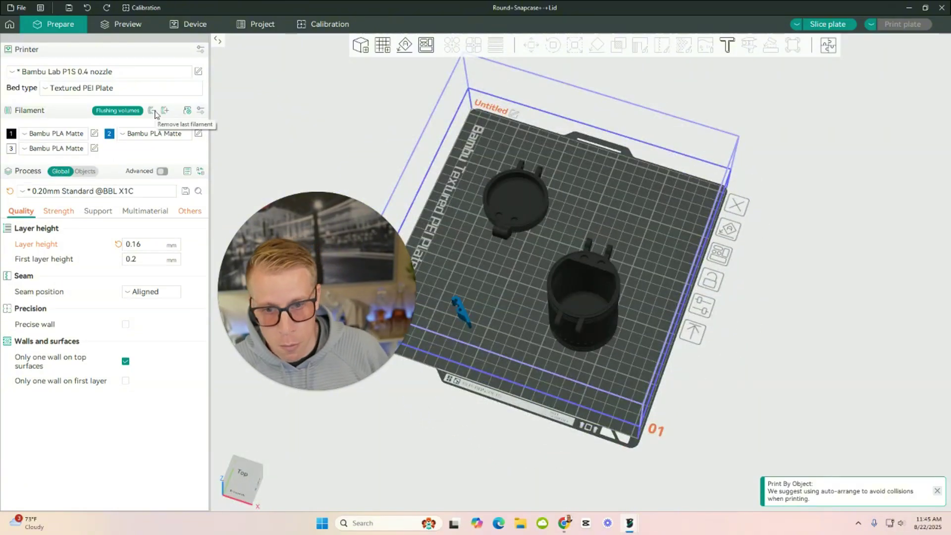
pyautogui.click(152, 111)
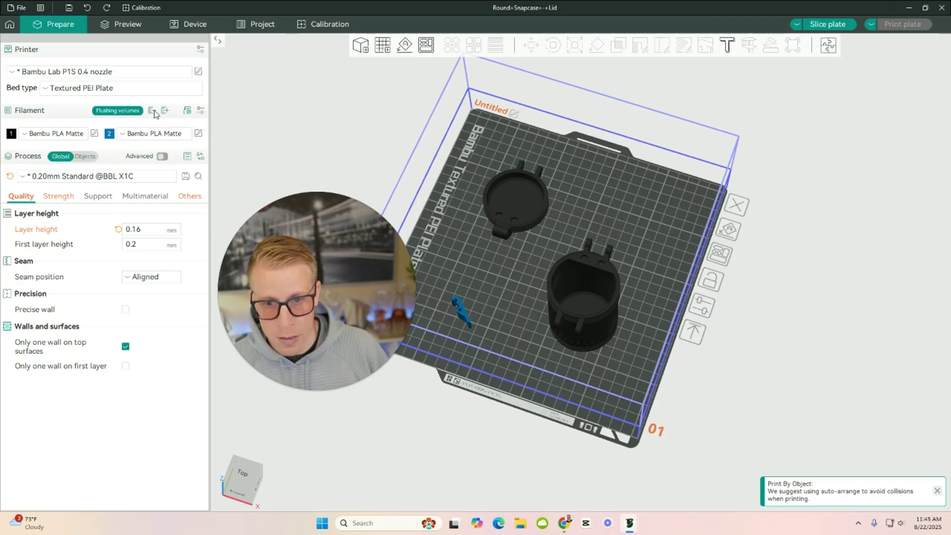
pyautogui.click(154, 113)
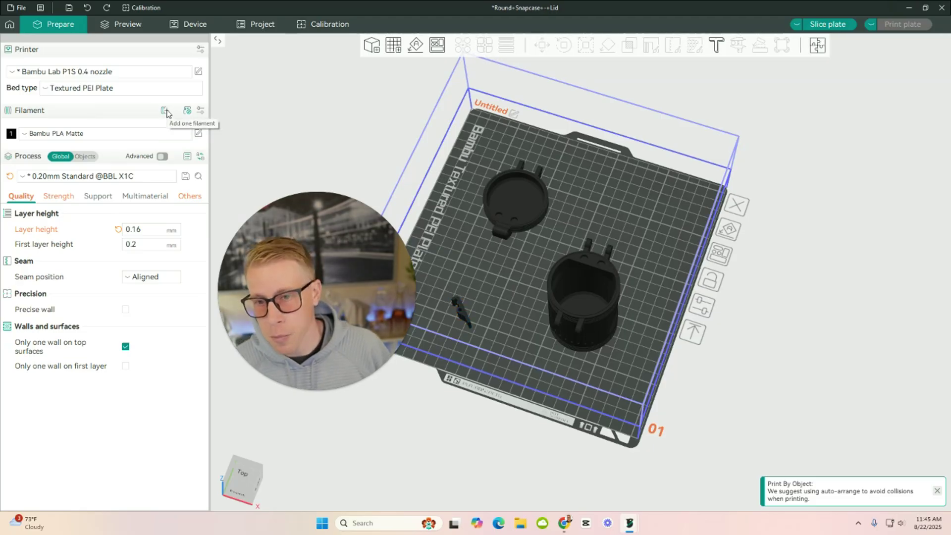
pyautogui.click(165, 111)
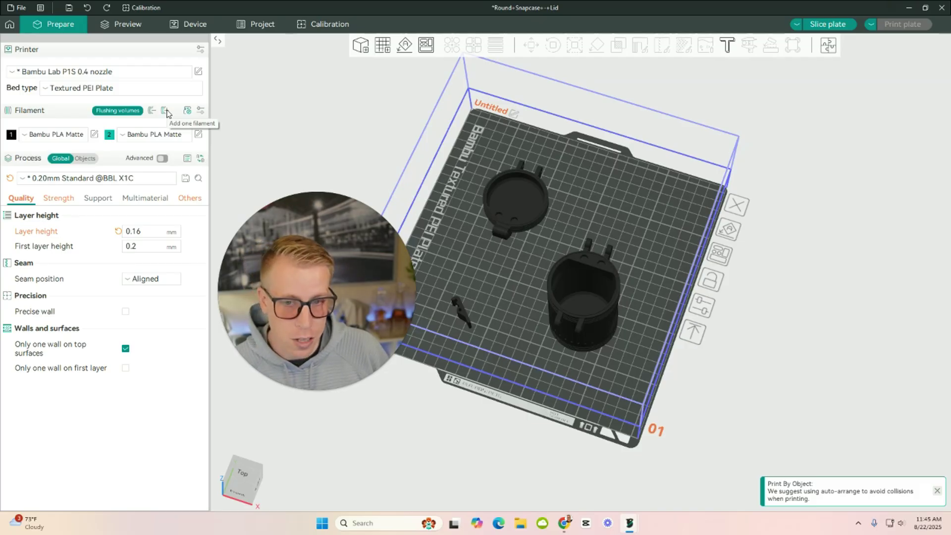
pyautogui.click(153, 112)
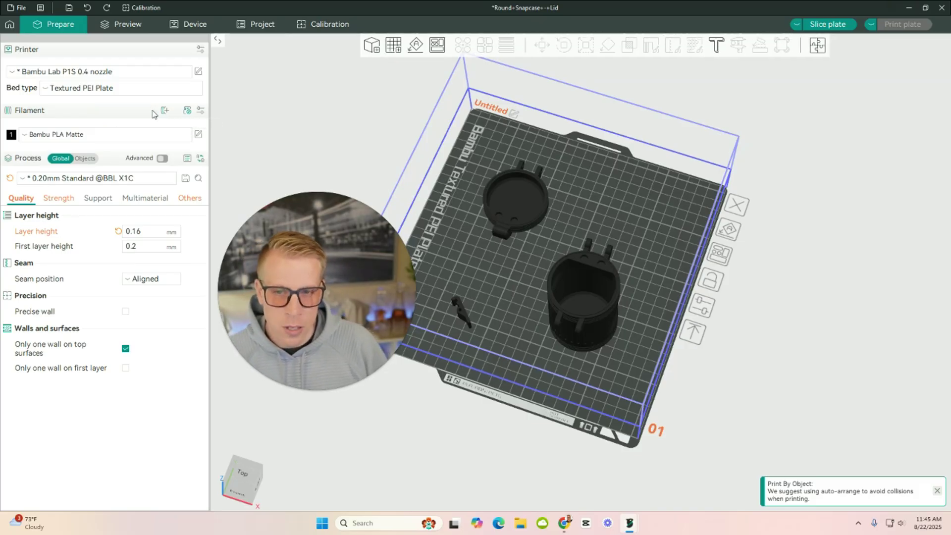
pyautogui.press('1')
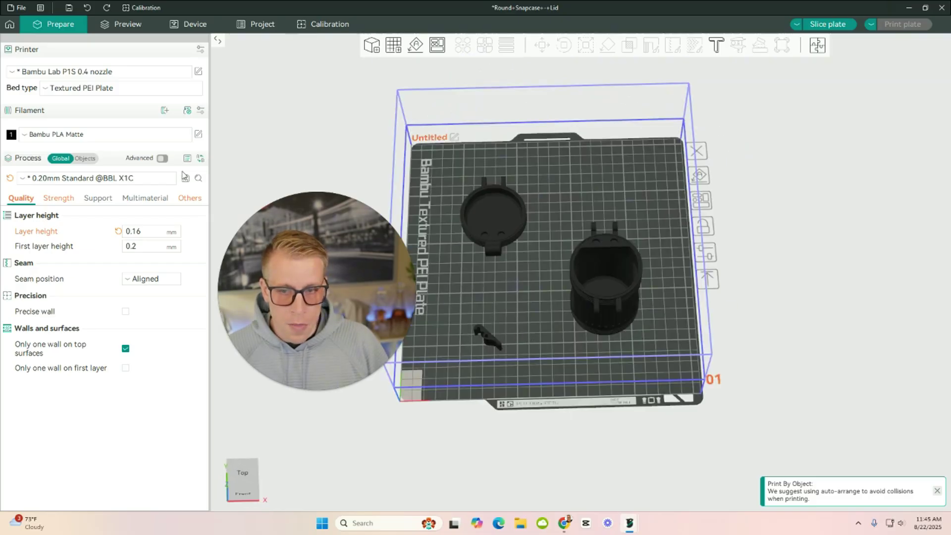
# Switch the single filament preset from Bambu PLA Matte to Generic PLA.
pyautogui.click(26, 137)
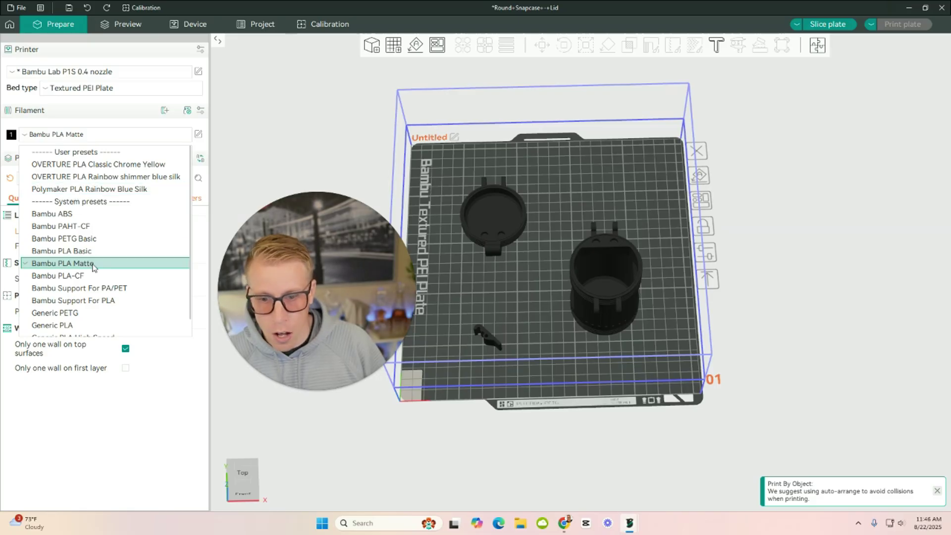
pyautogui.click(97, 113)
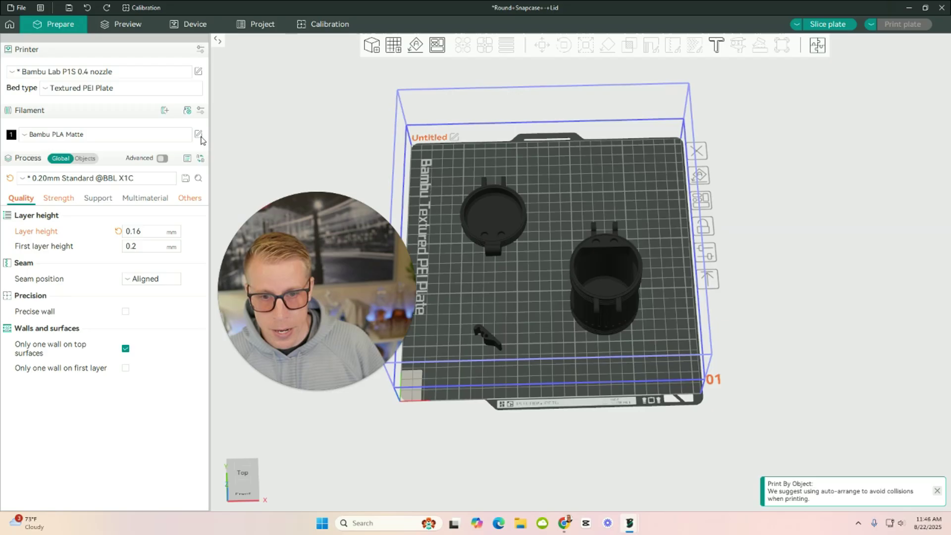
pyautogui.click(27, 139)
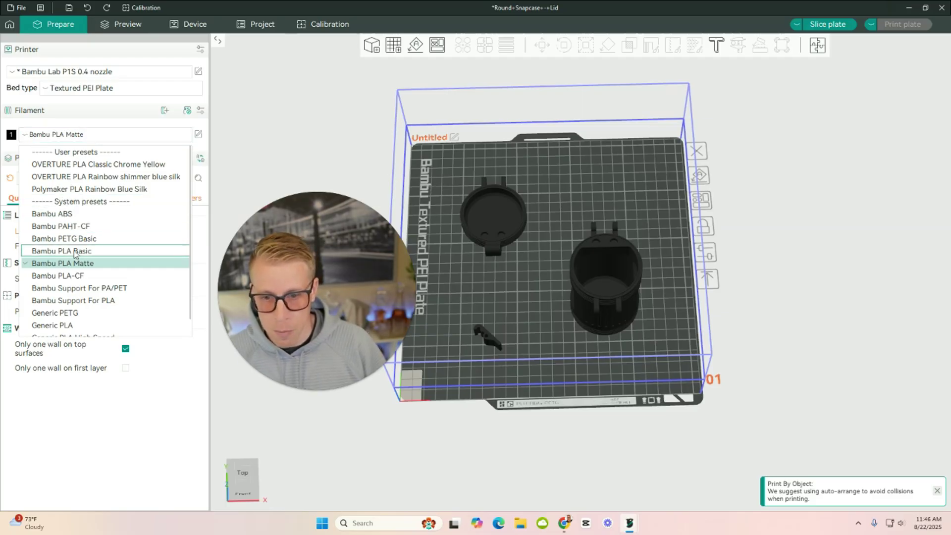
pyautogui.scroll(-2, 84, 273)
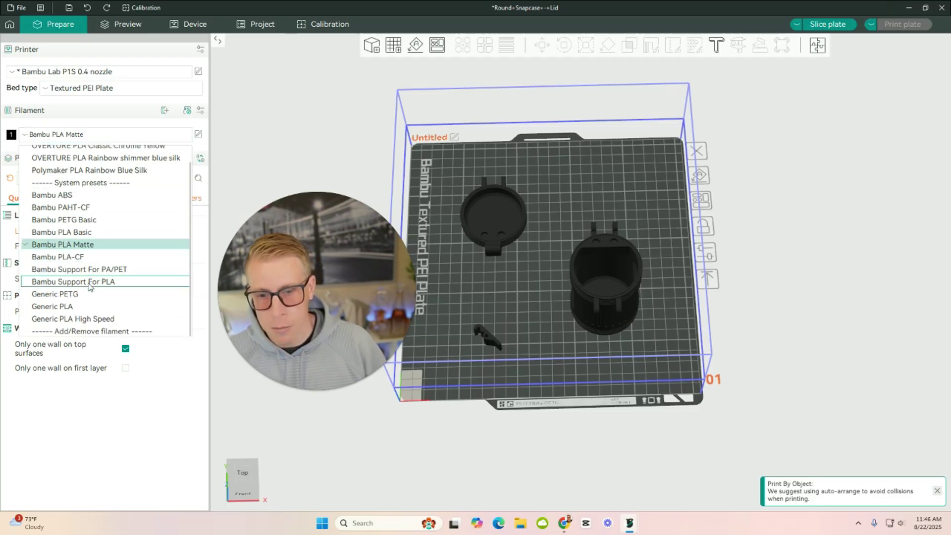
pyautogui.click(70, 307)
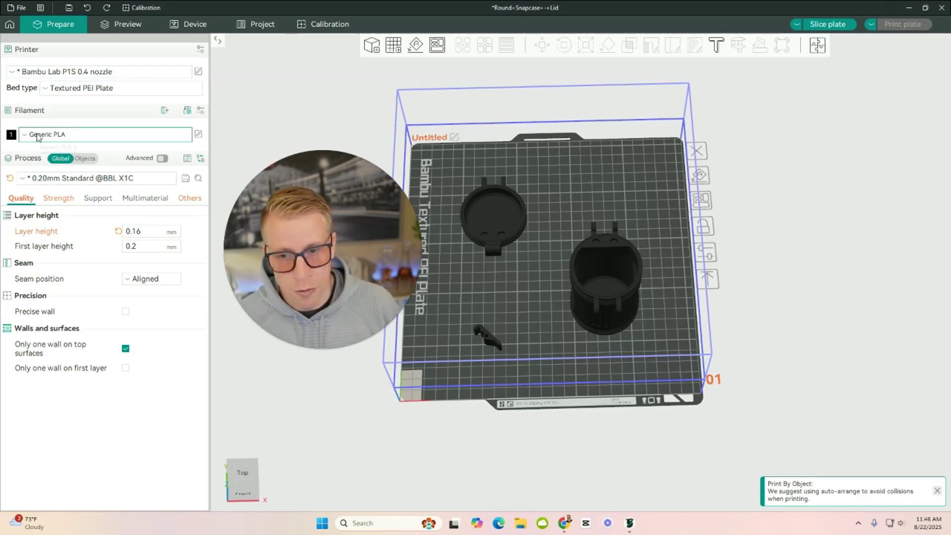
pyautogui.click(11, 135)
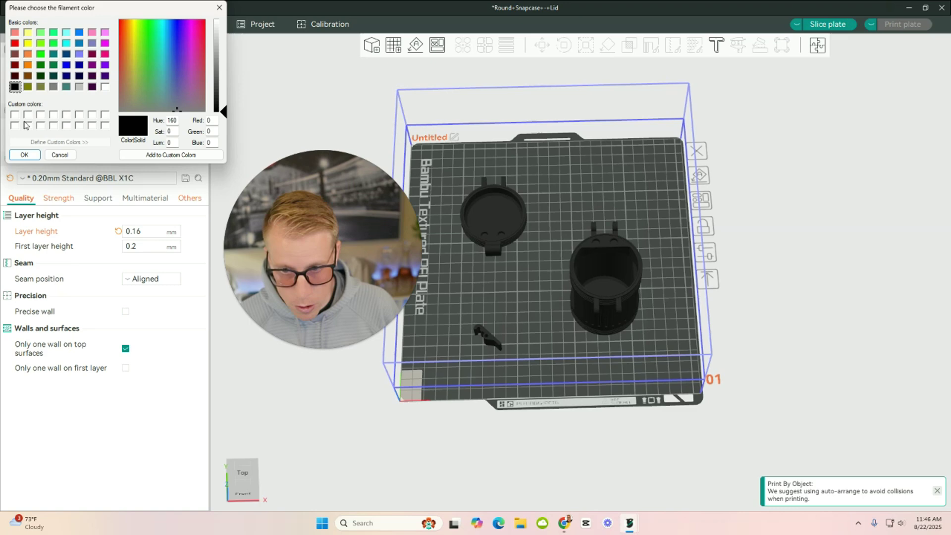
# Choose orange as the filament colour.
pyautogui.click(23, 154)
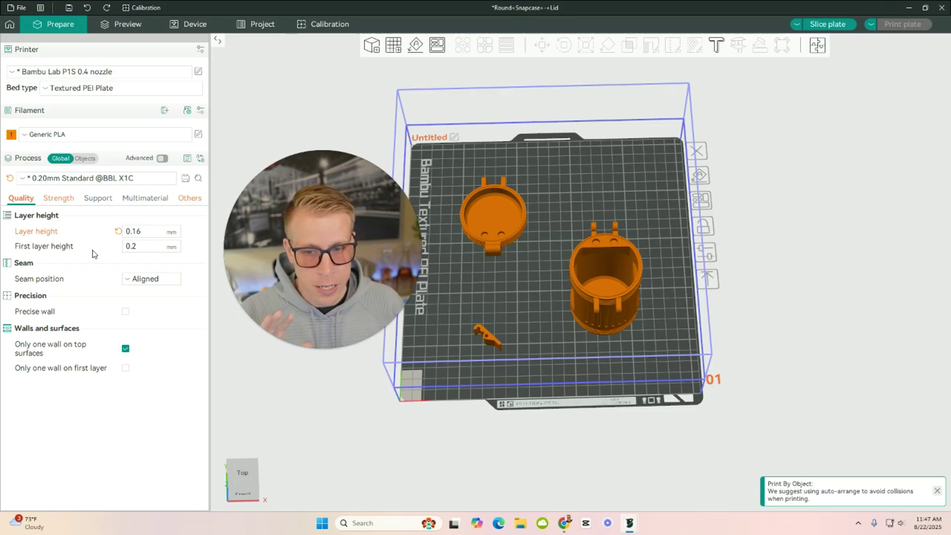
# Show the process Support settings and orbit the plate to a side-tilted view.
pyautogui.click(97, 198)
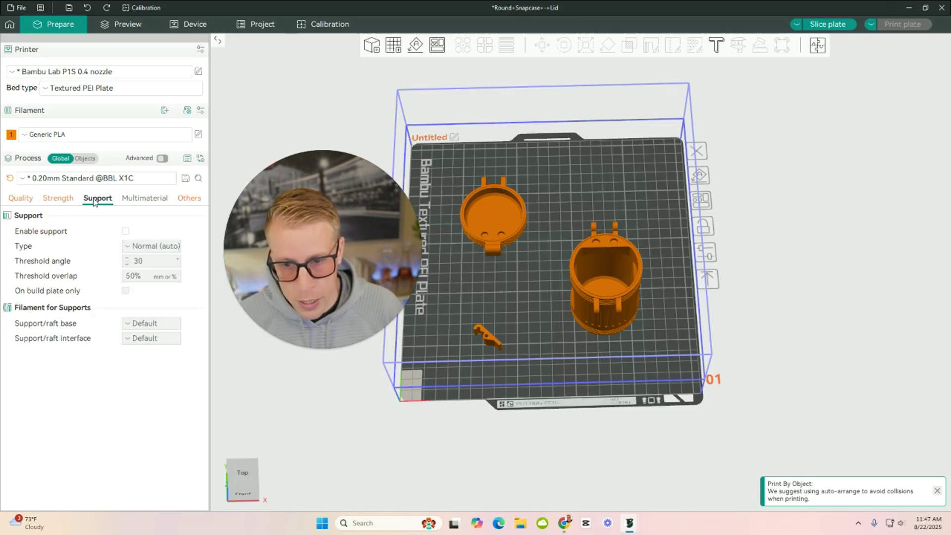
pyautogui.moveTo(494, 341); pyautogui.dragTo(315, 314)
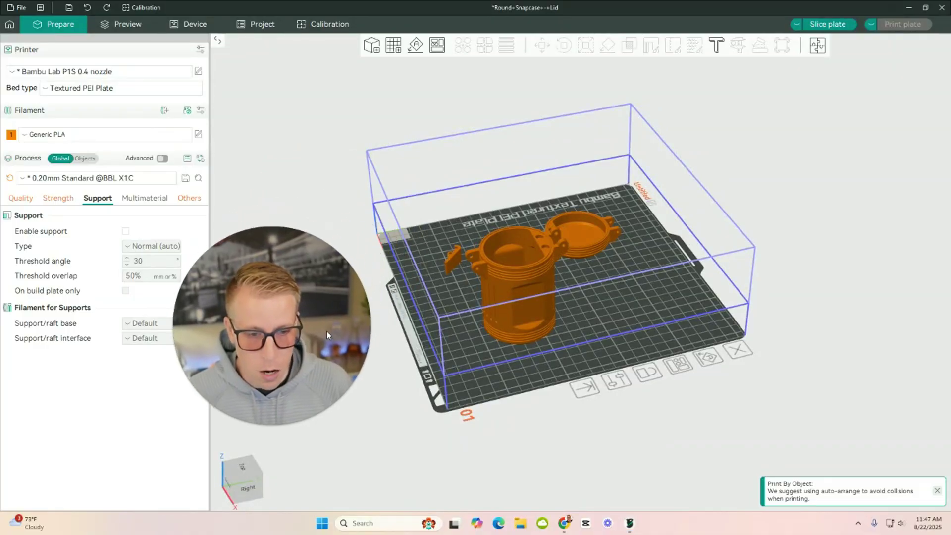
pyautogui.moveTo(578, 311); pyautogui.dragTo(565, 327)
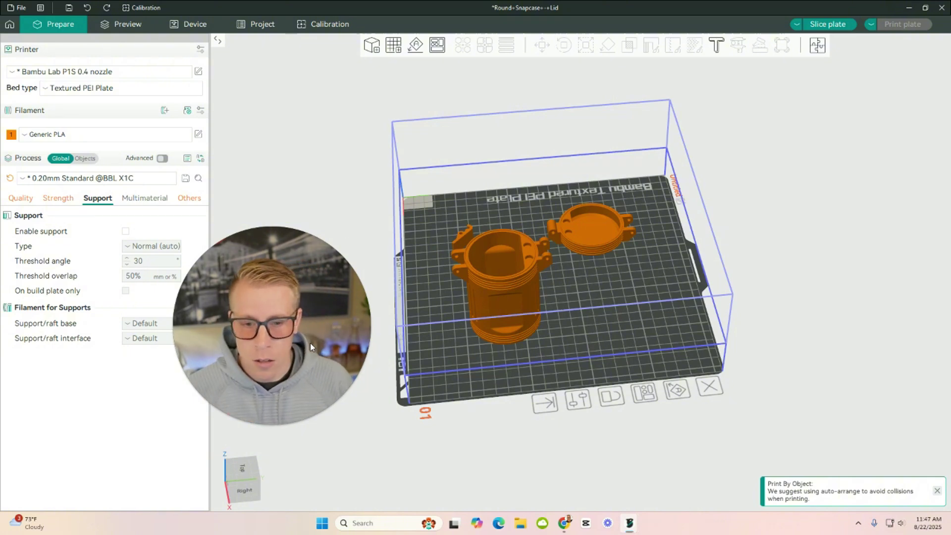
# Tick Enable support and choose Tree (auto) as the support type.
pyautogui.click(125, 232)
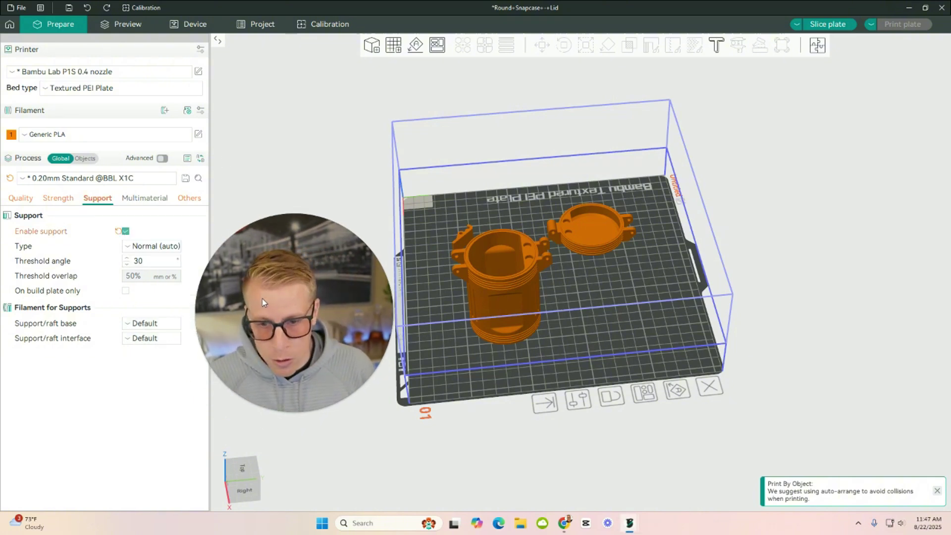
pyautogui.click(150, 247)
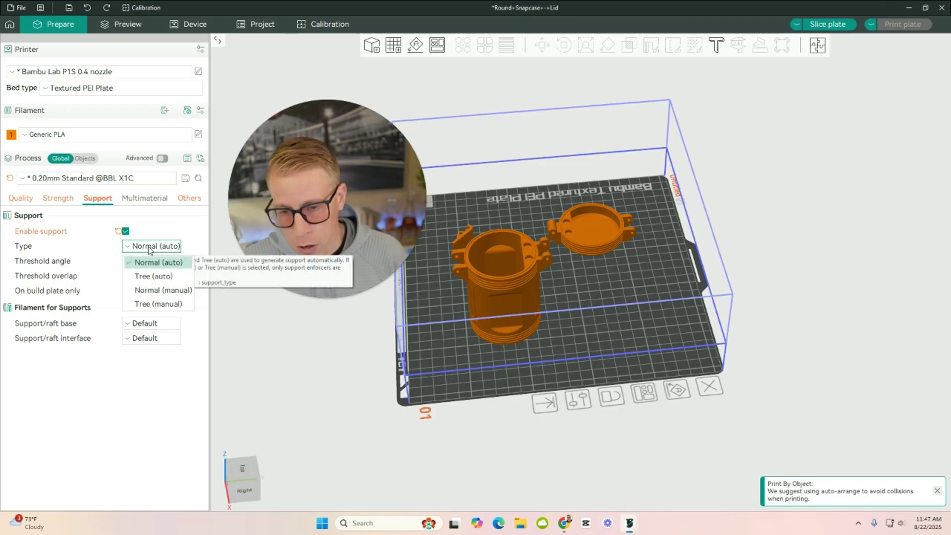
pyautogui.click(151, 277)
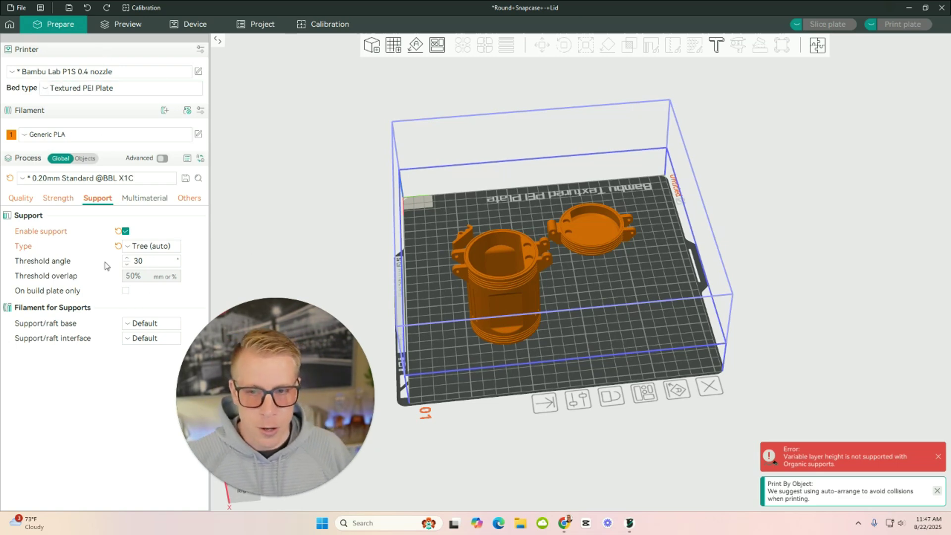
# Switch to plate 1's Preview, which still shows the variable layer height error.
pyautogui.click(127, 28)
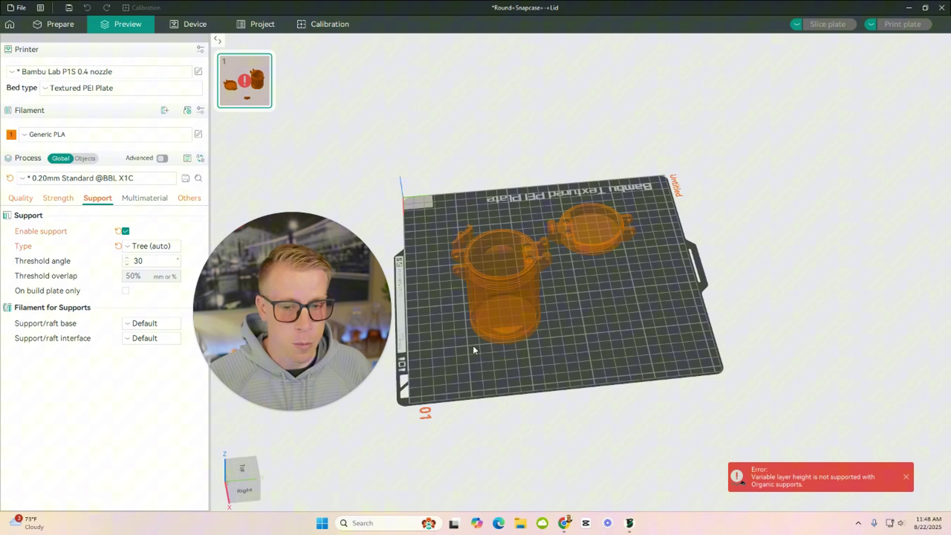
# Turn supports off and reslice the plate to a 3h9m, 86.96 g estimate.
pyautogui.click(126, 231)
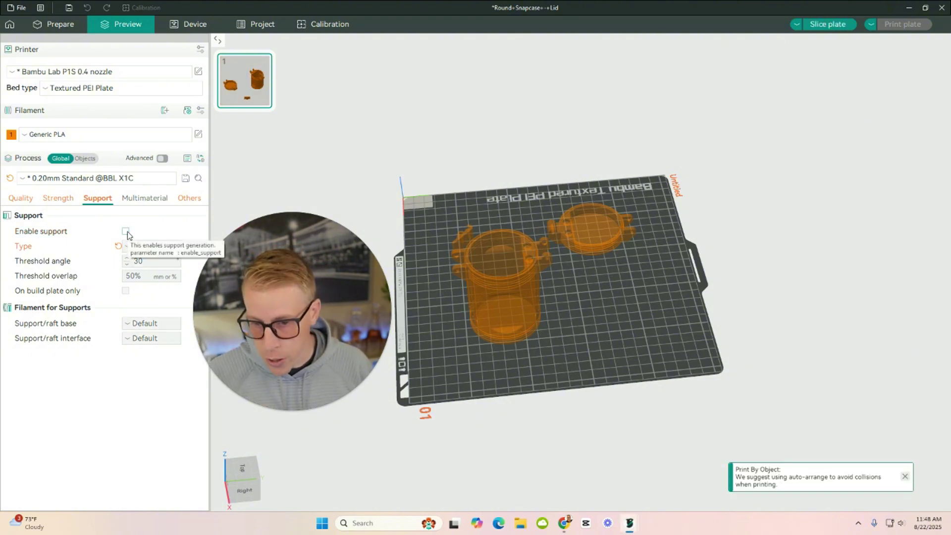
pyautogui.click(58, 30)
pyautogui.click(118, 26)
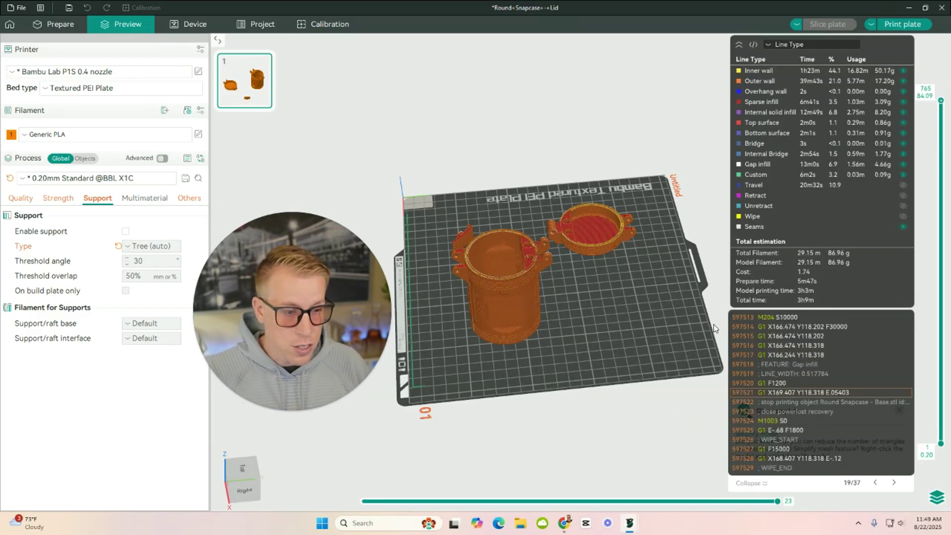
# Inspect the Line Type legend and sliced preview from several angles, then revisit quality and support settings.
pyautogui.click(739, 46)
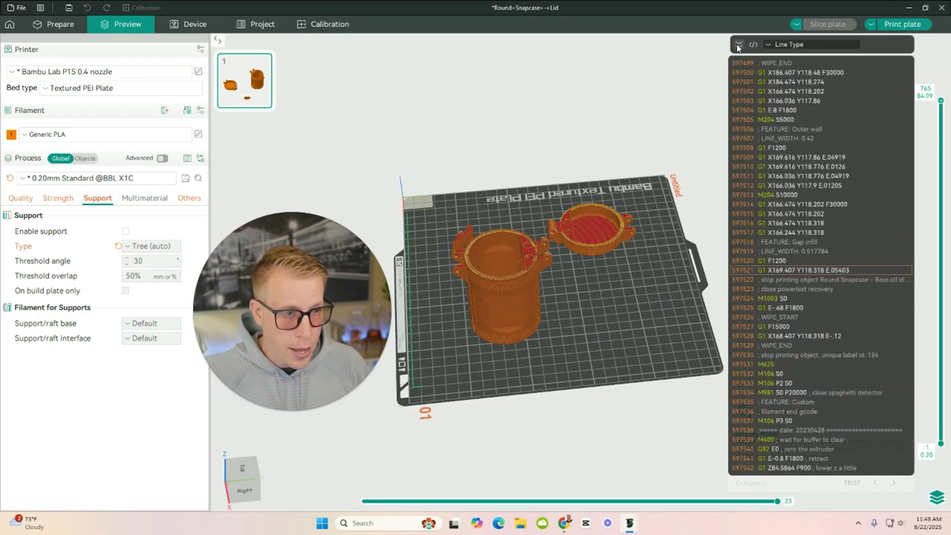
pyautogui.click(739, 46)
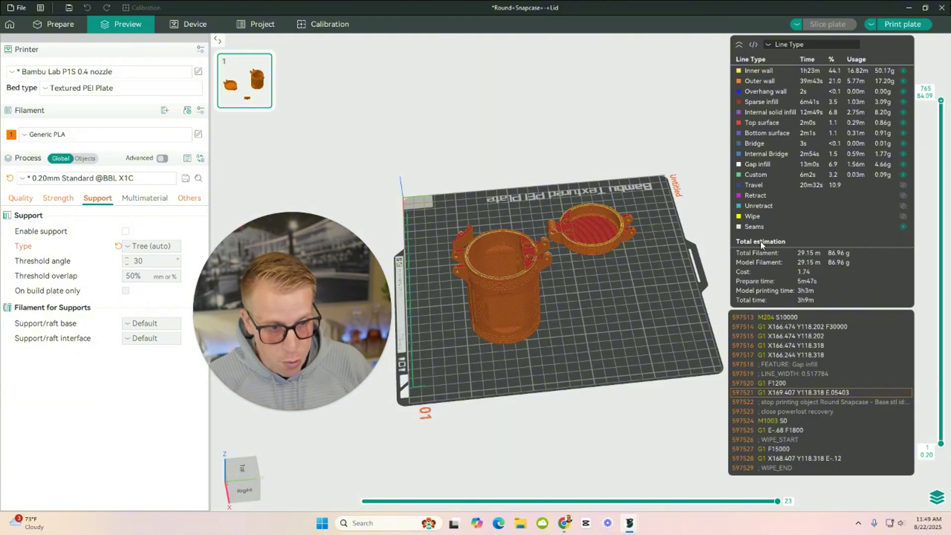
pyautogui.moveTo(673, 312); pyautogui.dragTo(601, 335)
pyautogui.scroll(3, 557, 283)
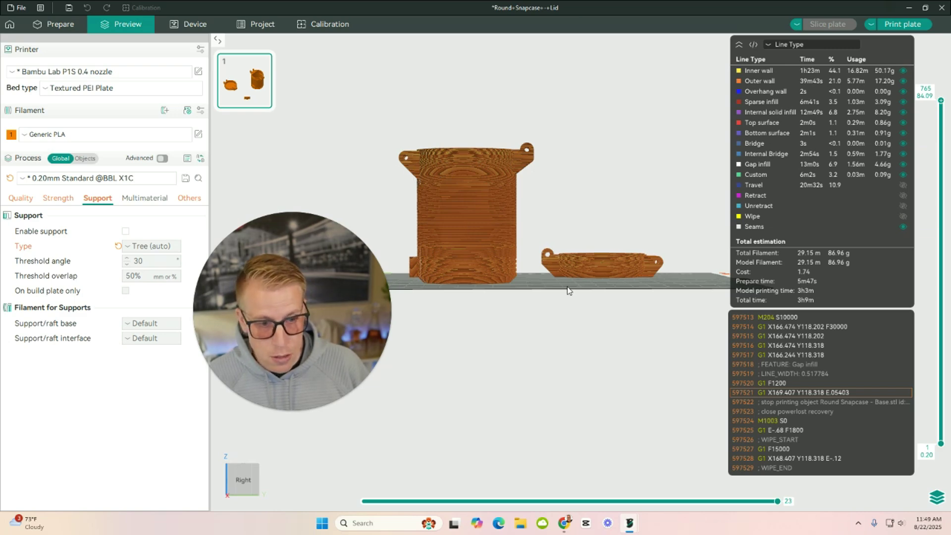
pyautogui.moveTo(580, 290); pyautogui.dragTo(571, 301)
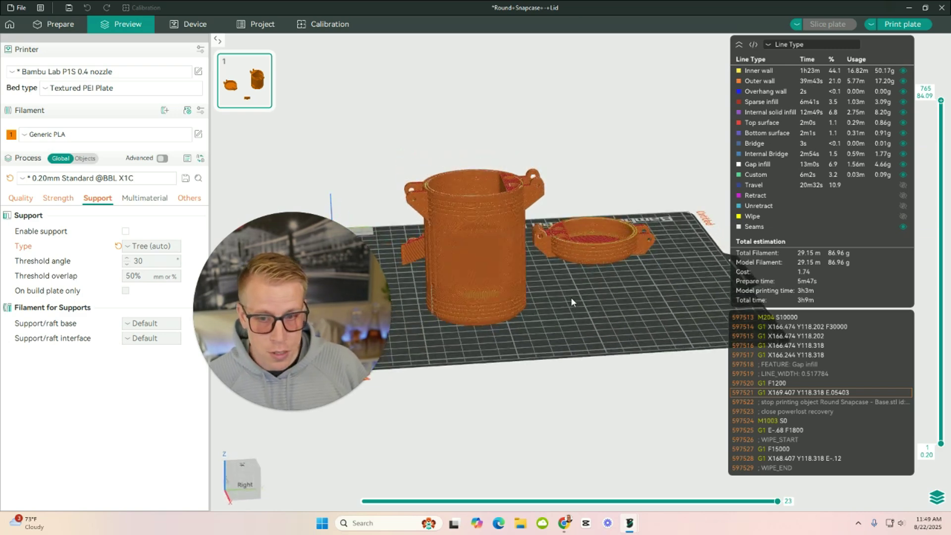
pyautogui.click(21, 198)
pyautogui.click(100, 199)
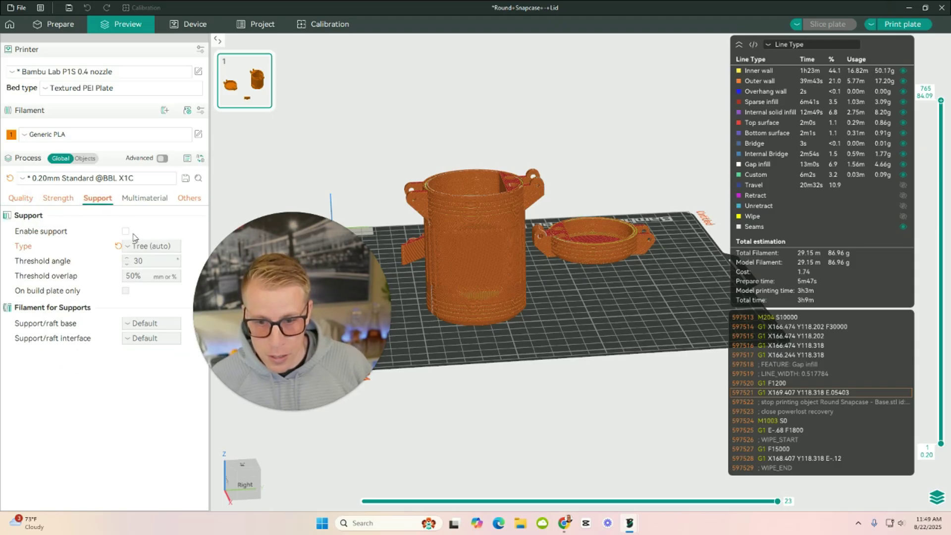
# Re-enable Normal (auto) supports and reslice, showing supports and a 4h7m, 105.80 g estimate.
pyautogui.click(61, 28)
pyautogui.click(125, 231)
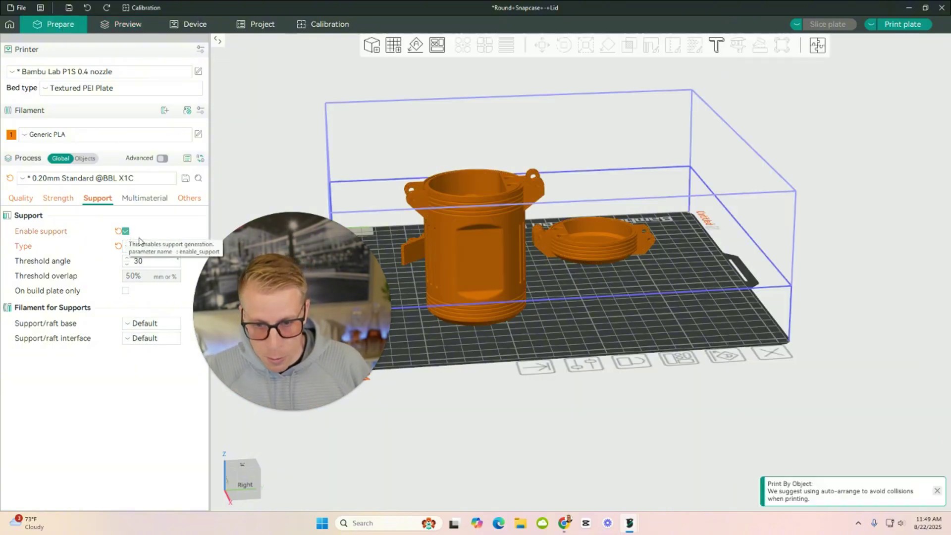
pyautogui.click(151, 246)
pyautogui.click(152, 261)
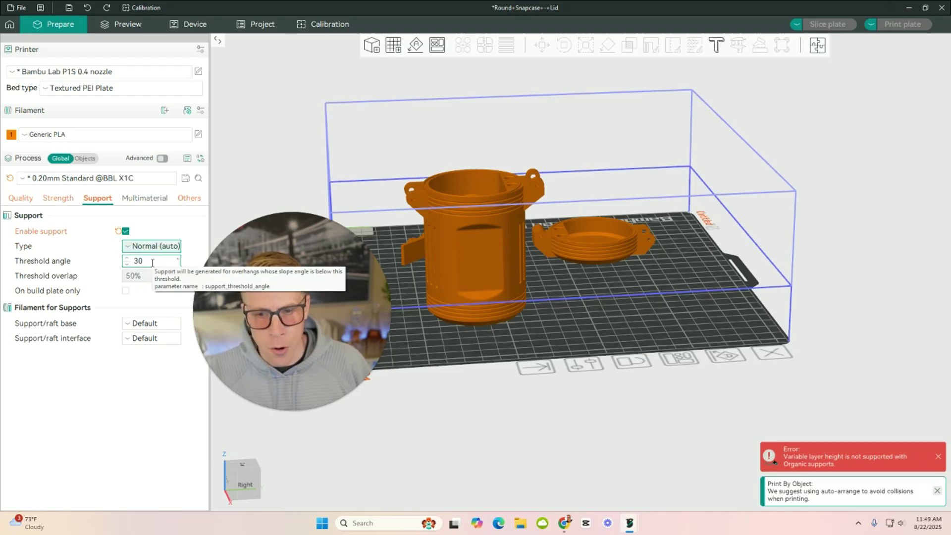
pyautogui.click(124, 24)
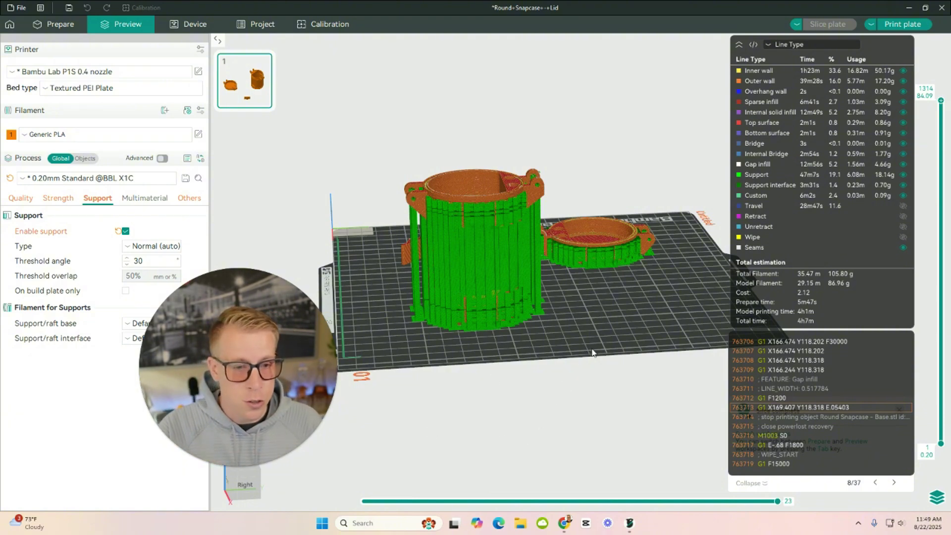
pyautogui.moveTo(593, 352)
pyautogui.mouseDown()
pyautogui.moveTo(515, 341)
pyautogui.moveTo(436, 346)
pyautogui.moveTo(537, 369)
pyautogui.moveTo(554, 342)
pyautogui.moveTo(589, 345)
pyautogui.mouseUp()
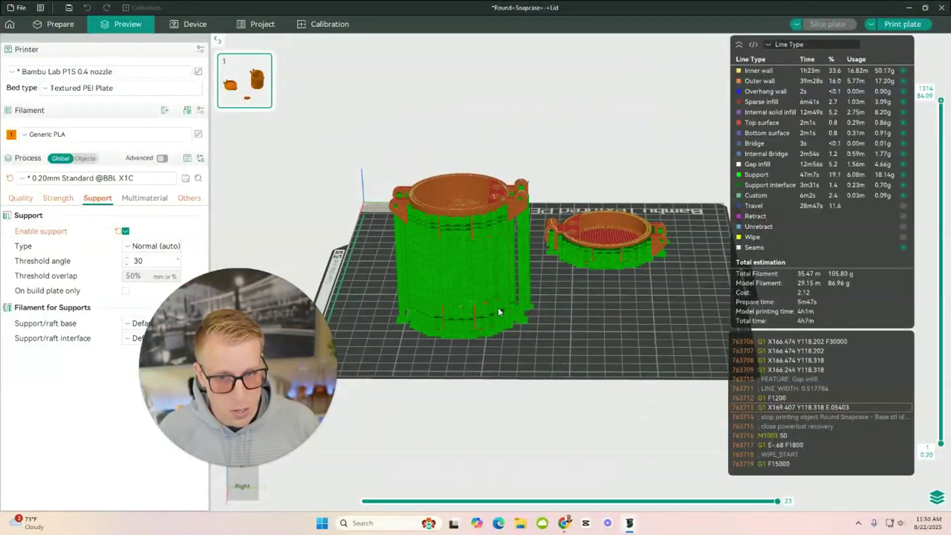
# Switch supports off, reslice to 3h9m and 86.96 g, and view layers up to 592.
pyautogui.click(53, 26)
pyautogui.click(126, 232)
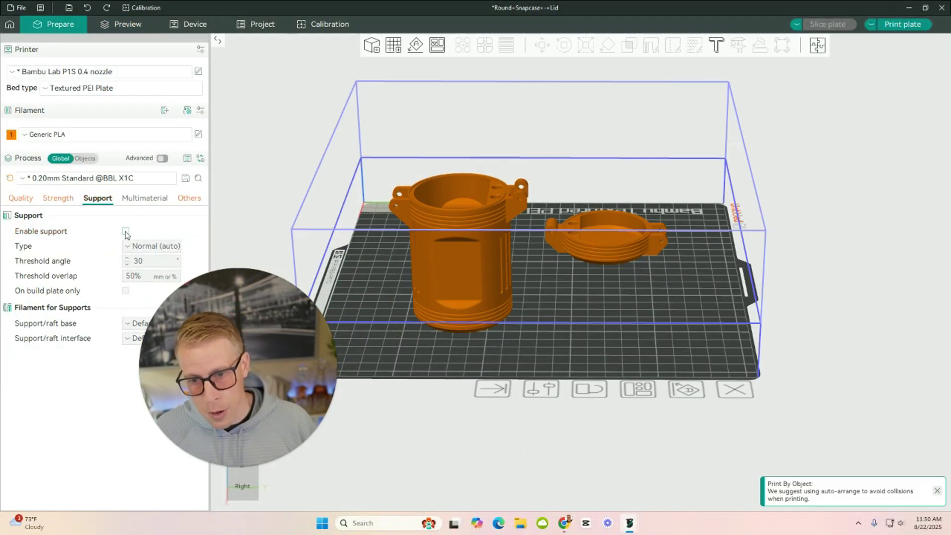
pyautogui.click(130, 25)
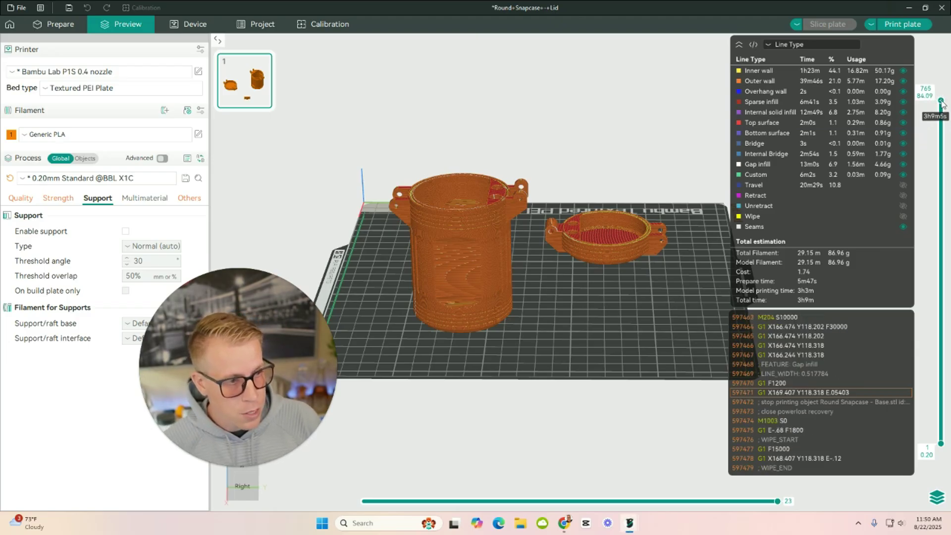
pyautogui.moveTo(943, 103)
pyautogui.mouseDown()
pyautogui.moveTo(937, 332)
pyautogui.moveTo(912, 464)
pyautogui.moveTo(934, 442)
pyautogui.moveTo(946, 377)
pyautogui.moveTo(950, 99)
pyautogui.mouseUp()
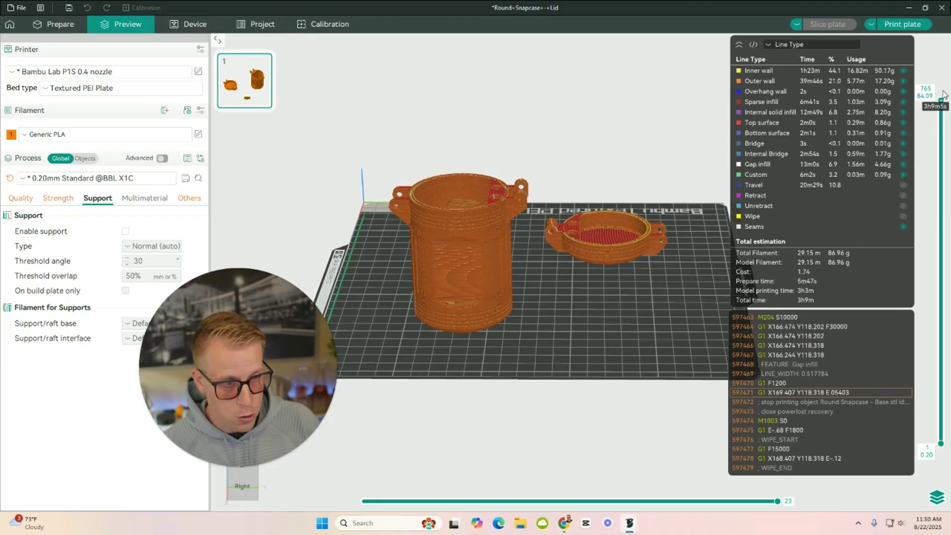
pyautogui.moveTo(397, 335); pyautogui.dragTo(417, 347)
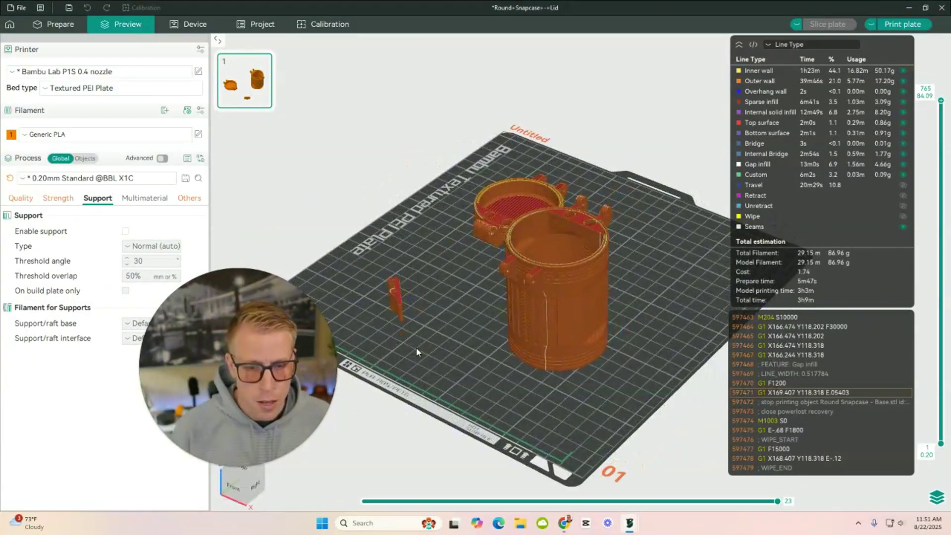
# In Prepare, multi-select the lid, the barrel and the small clip.
pyautogui.click(65, 28)
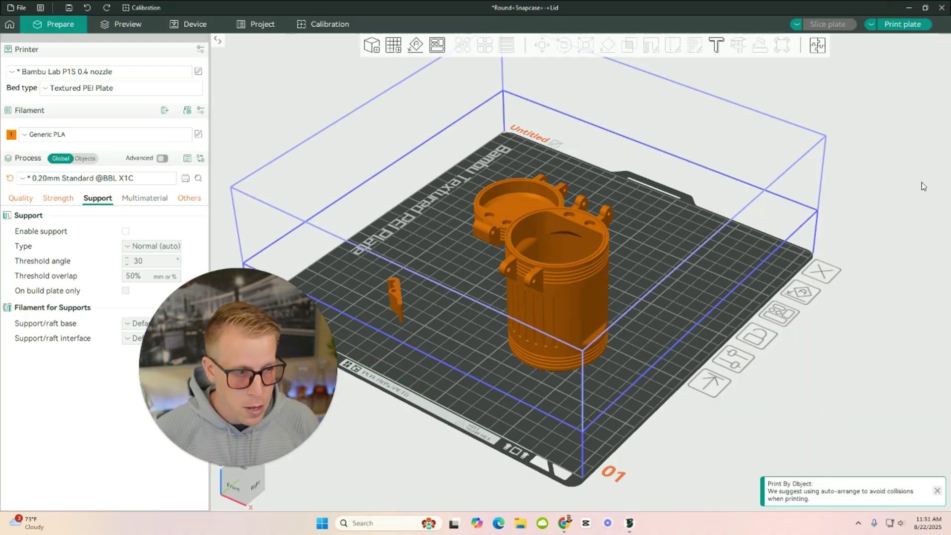
pyautogui.moveTo(717, 284); pyautogui.dragTo(726, 327)
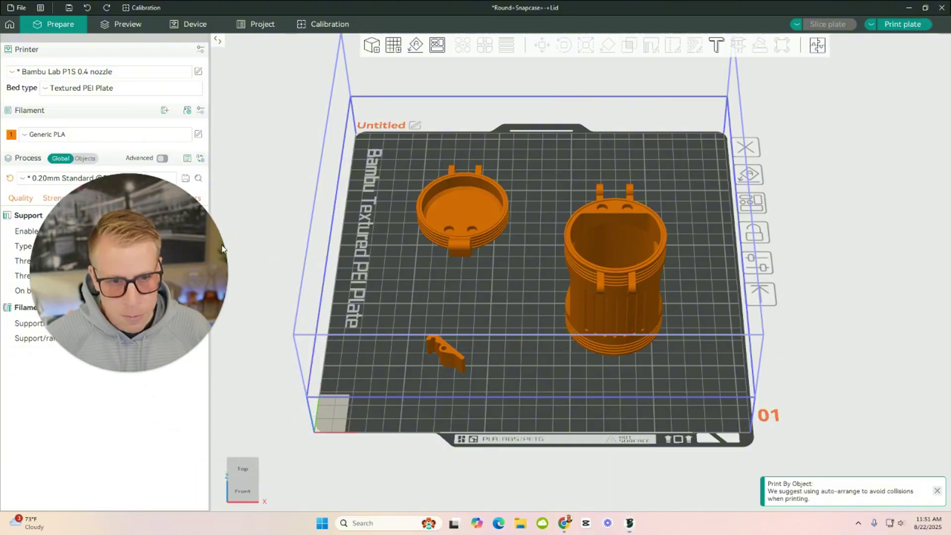
pyautogui.click(470, 209)
pyautogui.click(605, 266)
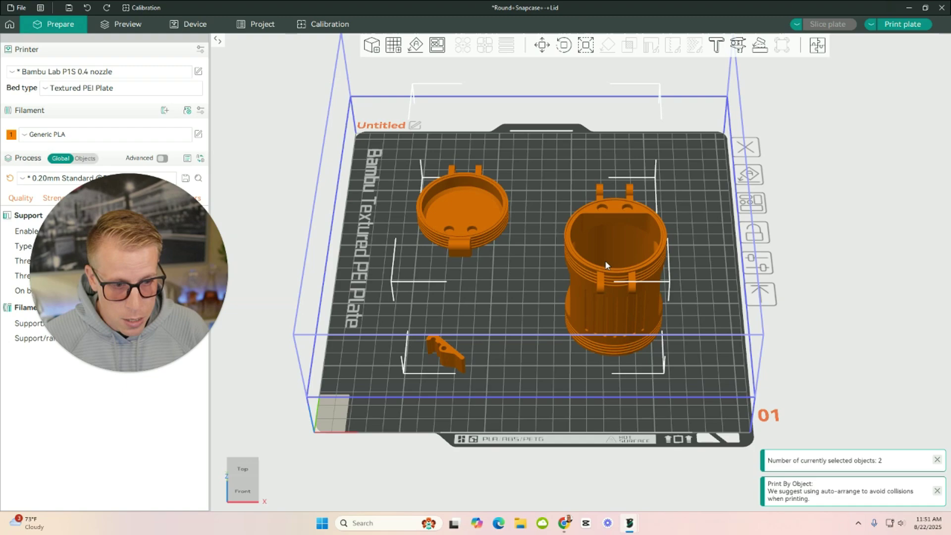
pyautogui.keyDown('shift'); pyautogui.click(444, 350); pyautogui.keyUp('shift')
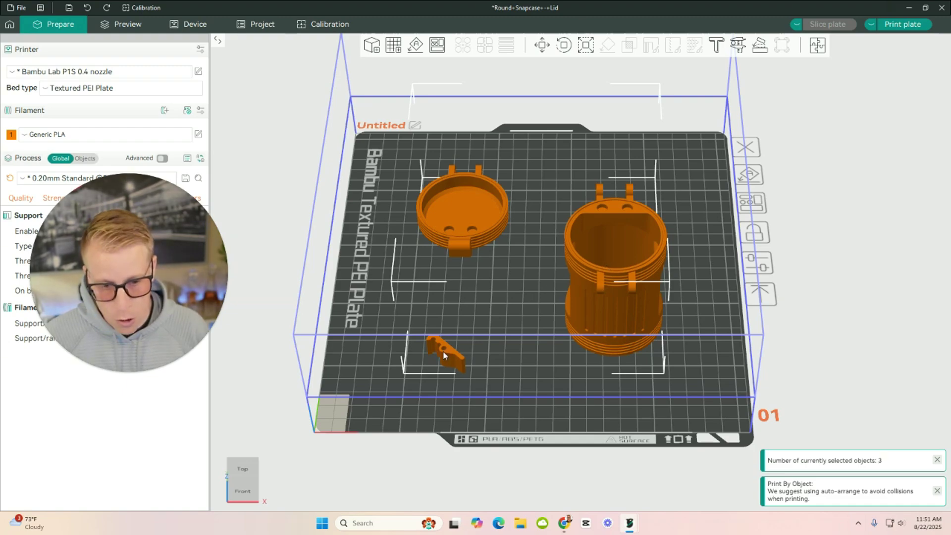
pyautogui.moveTo(510, 287); pyautogui.dragTo(533, 304)
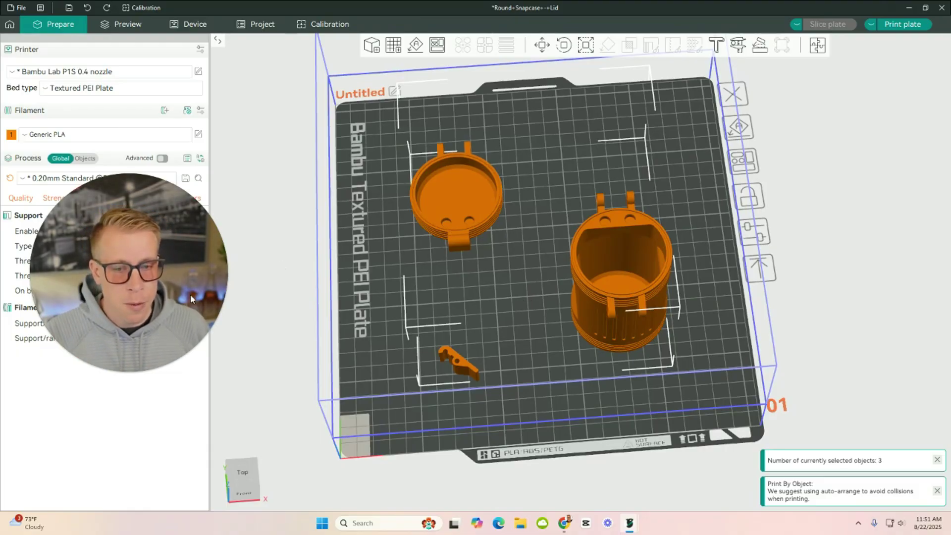
pyautogui.moveTo(190, 294); pyautogui.dragTo(264, 391)
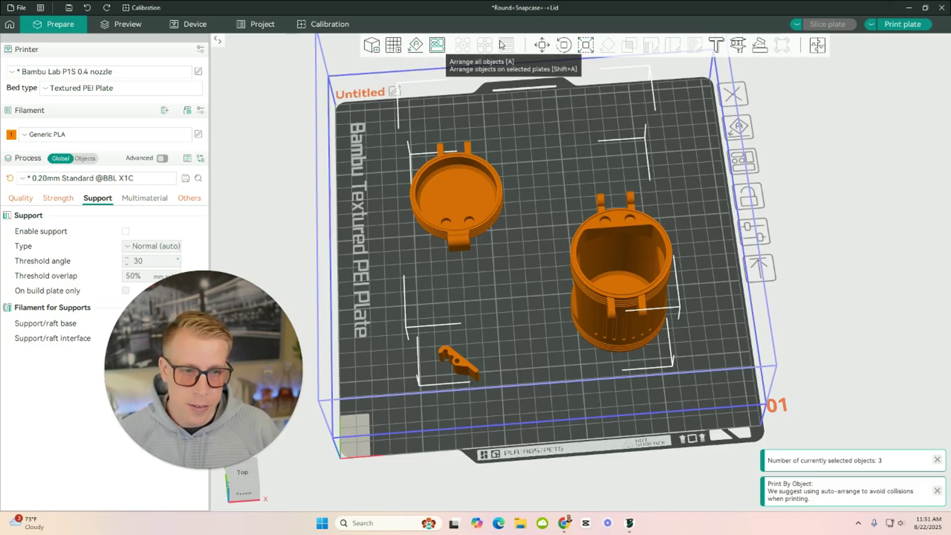
# Uniformly scale the three parts to 50% then 70%, reaching 55.18 × 58.93 × 29.43 mm.
pyautogui.click(587, 45)
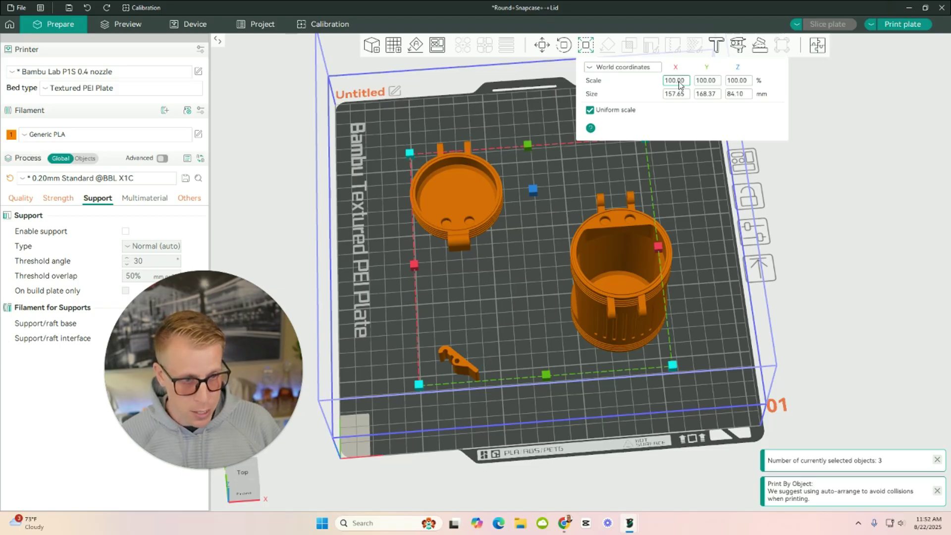
pyautogui.write('0')
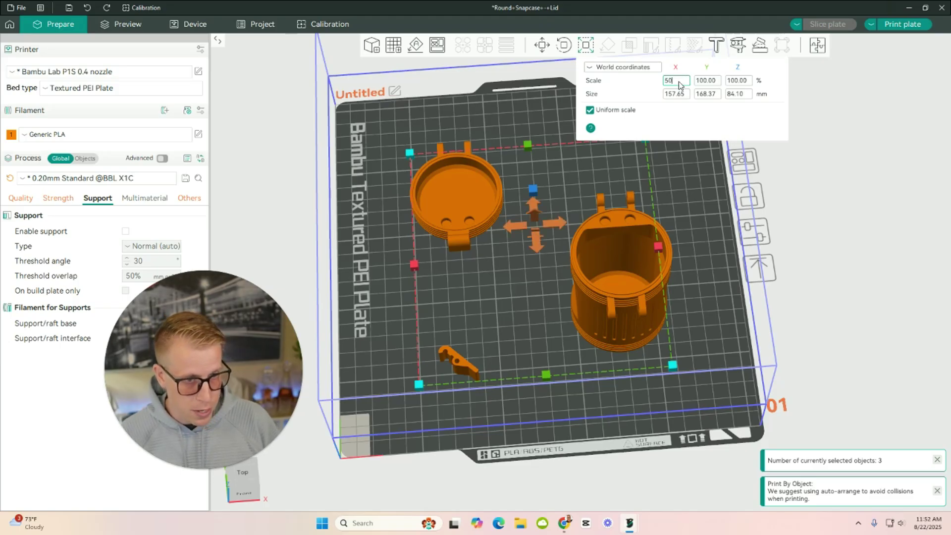
pyautogui.press('Return')
pyautogui.moveTo(674, 337); pyautogui.dragTo(687, 141)
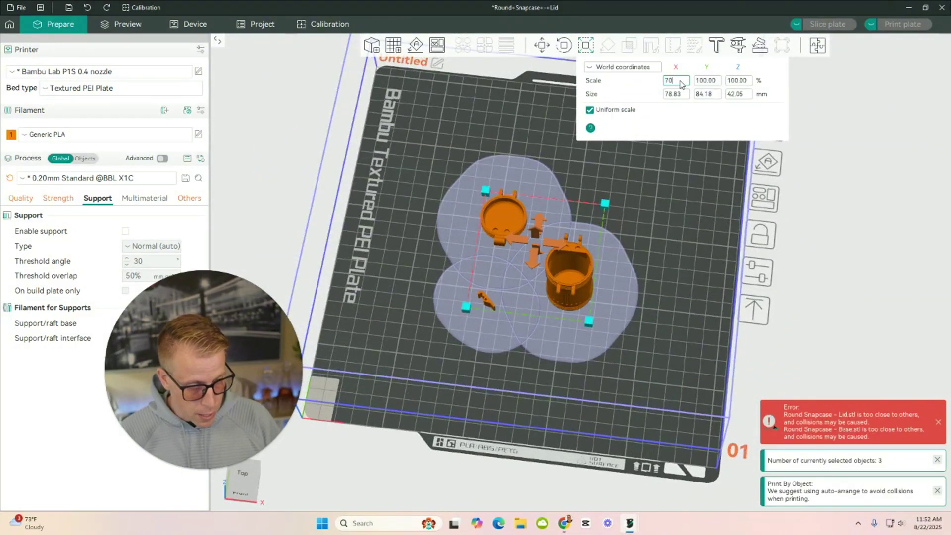
pyautogui.write('70')
pyautogui.press('Return')
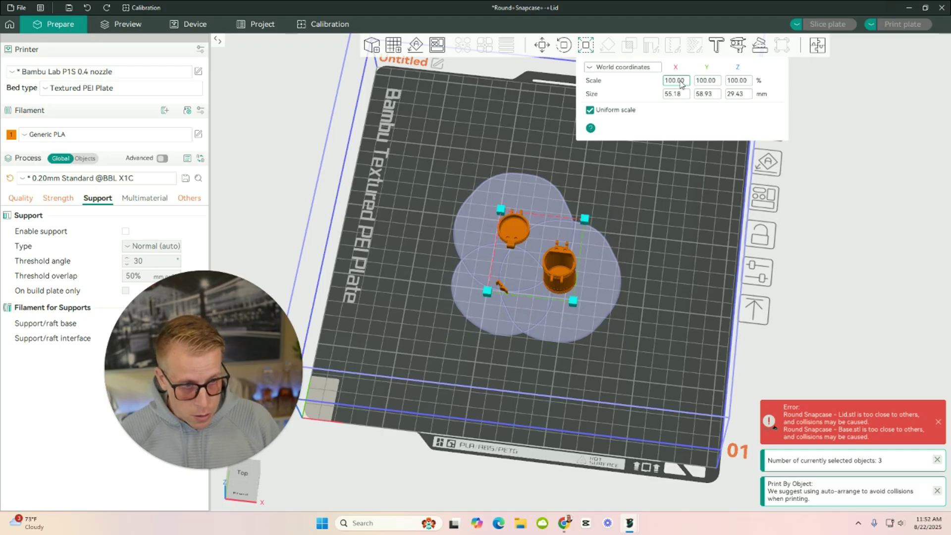
pyautogui.moveTo(482, 177); pyautogui.dragTo(412, 176)
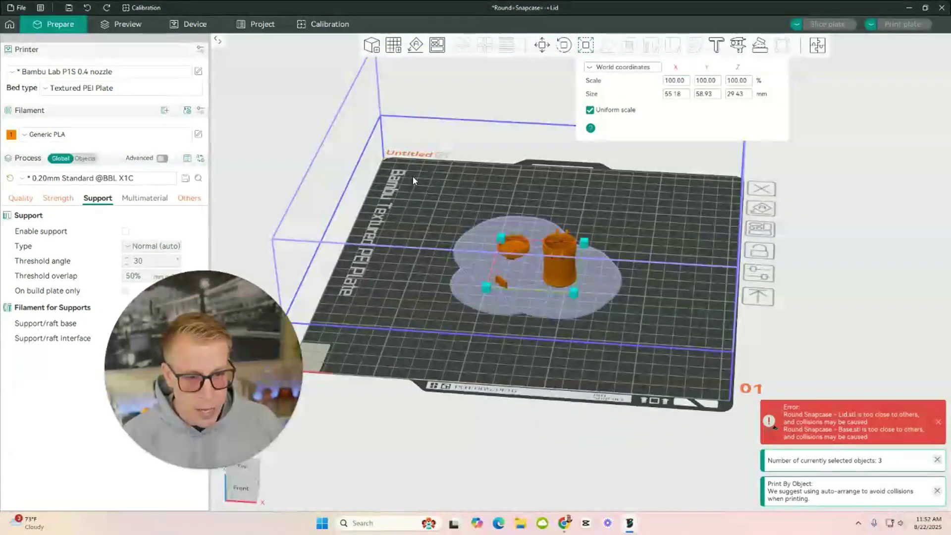
# Undo both scale changes to restore 157.65 × 168.37 × 84.10 mm, then deselect the parts.
pyautogui.click(88, 9)
pyautogui.click(88, 8)
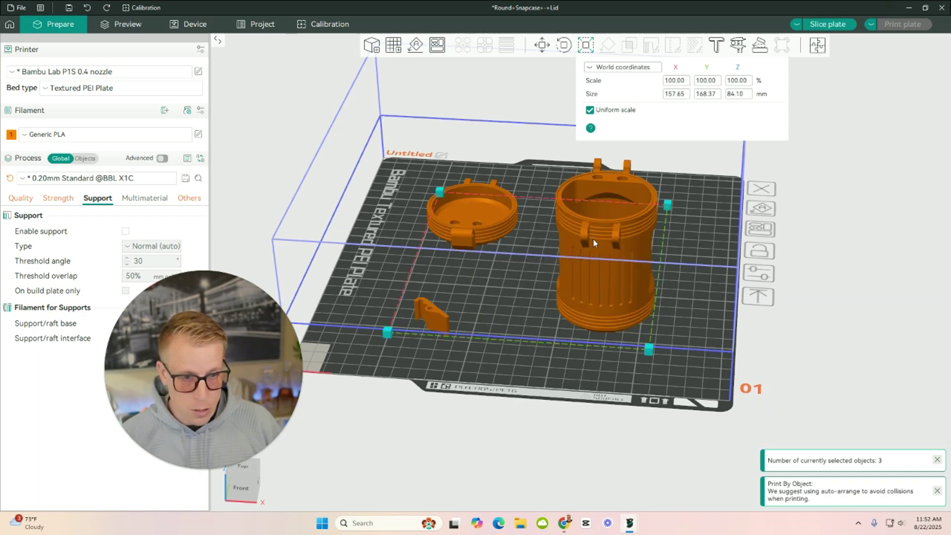
pyautogui.click(705, 285)
# Nudge the lid slightly down the plate beside the barrel.
pyautogui.moveTo(389, 211); pyautogui.dragTo(429, 206)
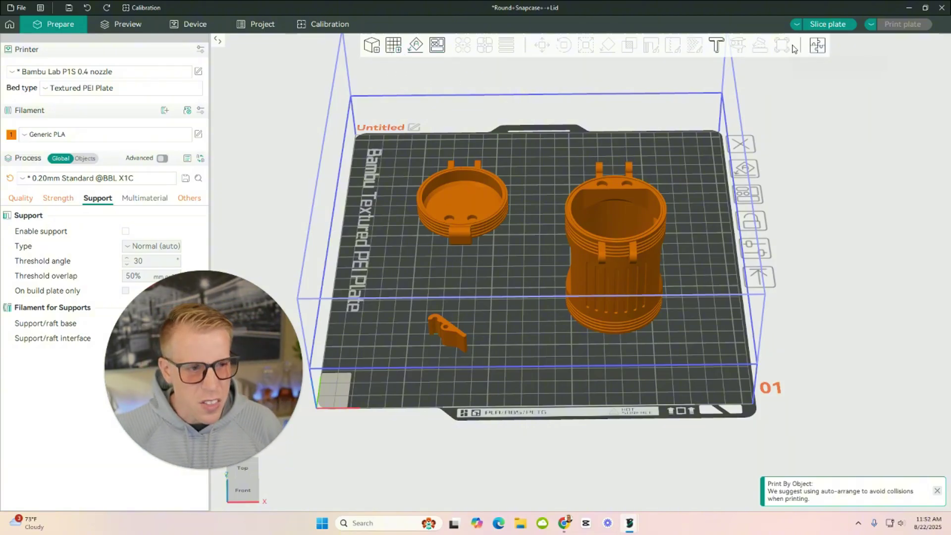
pyautogui.moveTo(465, 203)
pyautogui.mouseDown()
pyautogui.moveTo(471, 229)
pyautogui.moveTo(464, 199)
pyautogui.mouseUp()
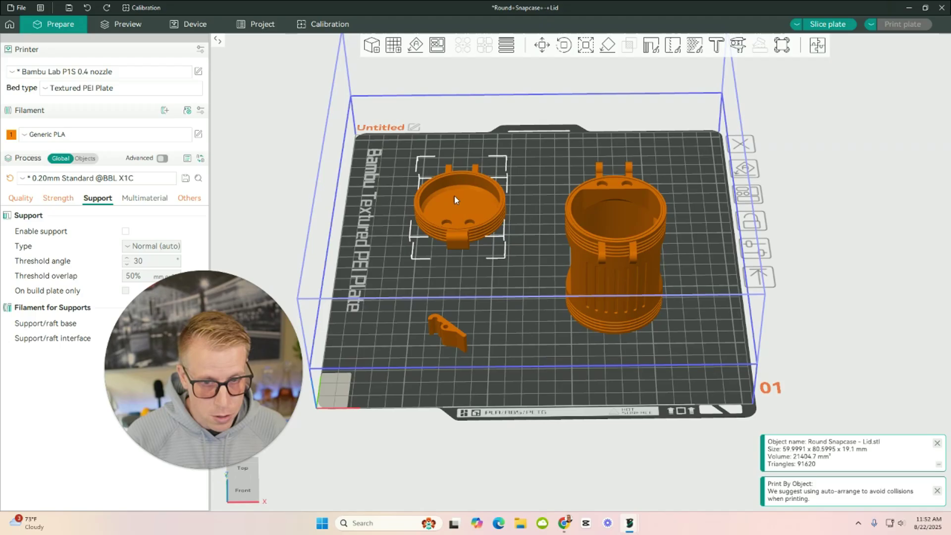
pyautogui.moveTo(511, 335)
pyautogui.mouseDown()
pyautogui.moveTo(531, 322)
pyautogui.moveTo(524, 333)
pyautogui.moveTo(515, 322)
pyautogui.mouseUp()
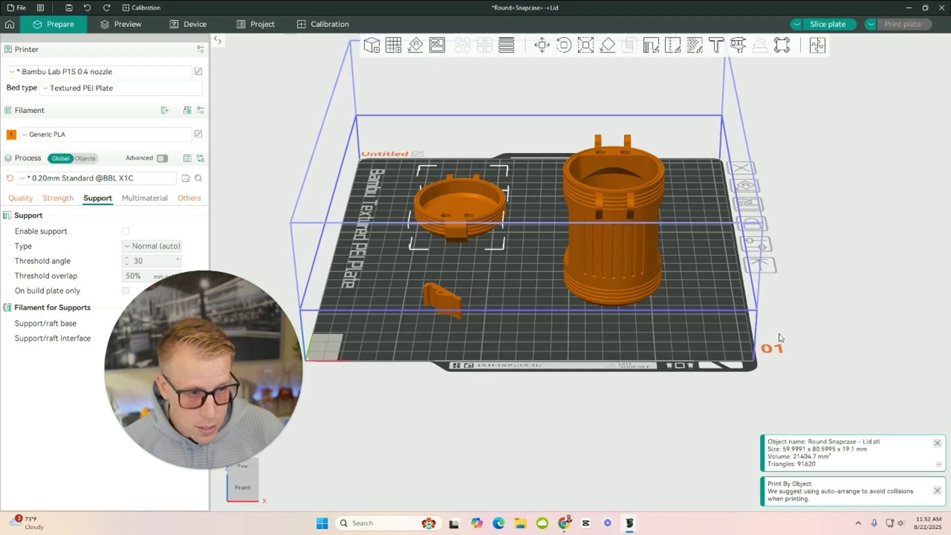
# Add a second build plate and delete it again, keeping a single plate.
pyautogui.click(393, 46)
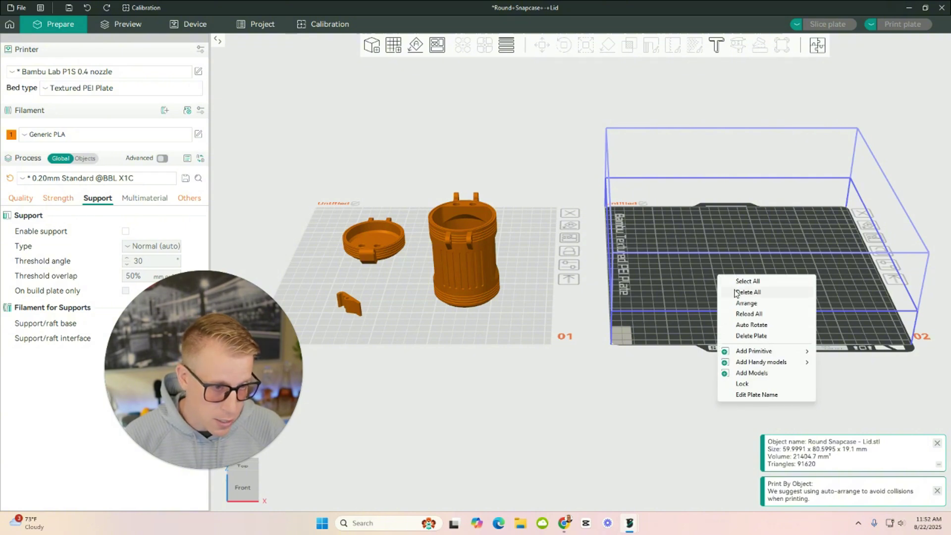
pyautogui.click(741, 336)
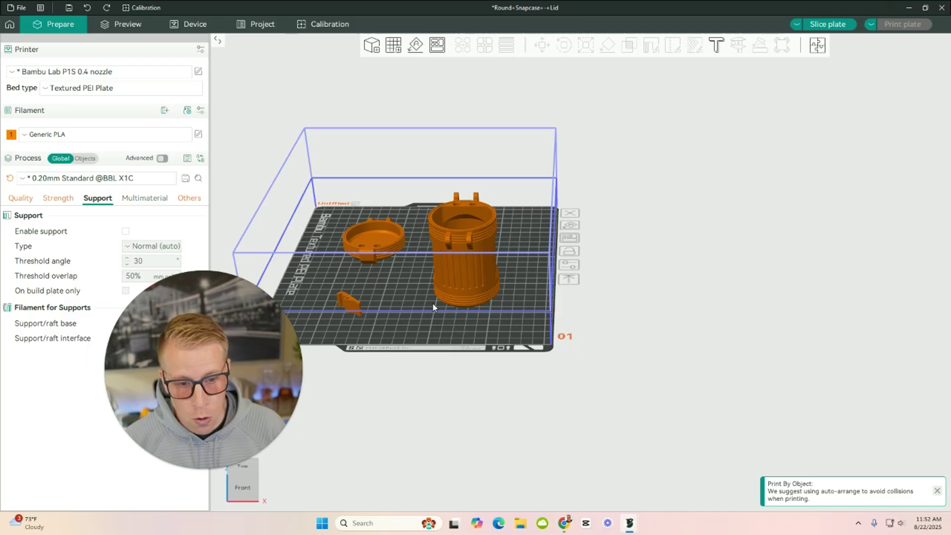
pyautogui.scroll(3, 575, 309)
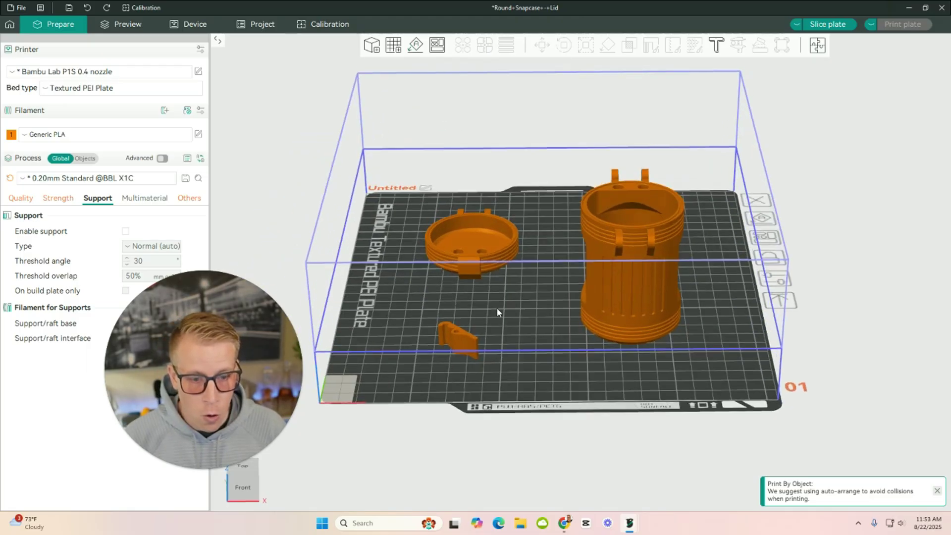
# Move the lid to a collision-free spot at X 78.19, Y 168.80 beside the barrel.
pyautogui.moveTo(497, 308); pyautogui.dragTo(484, 249)
pyautogui.click(481, 245)
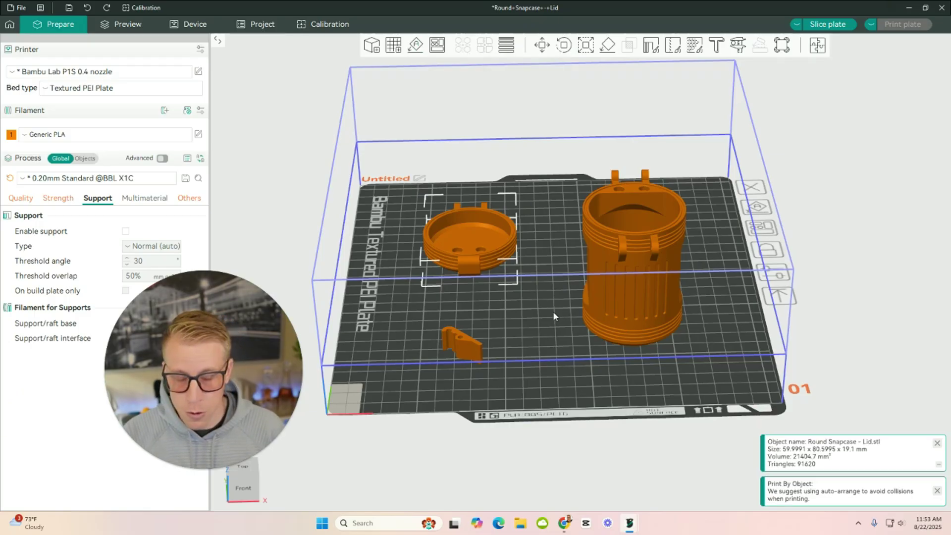
pyautogui.click(542, 45)
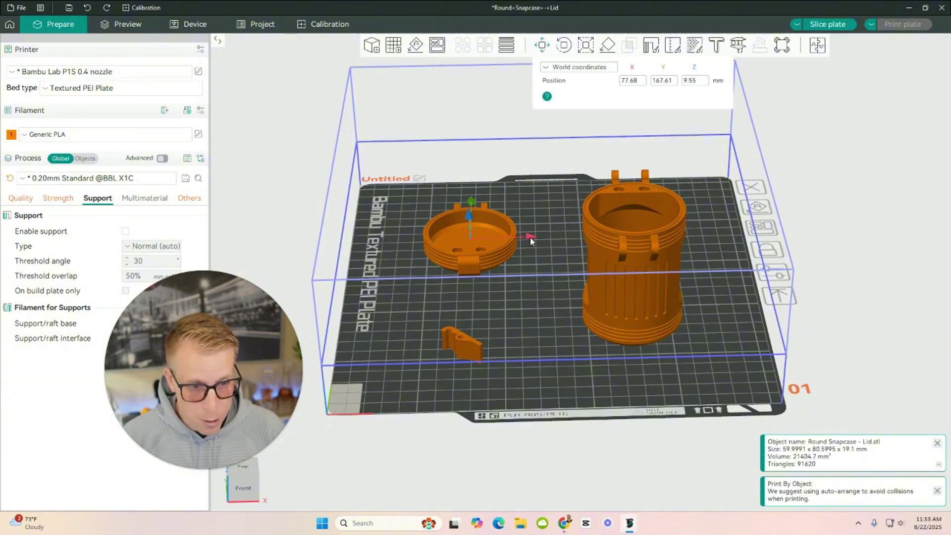
pyautogui.moveTo(530, 238); pyautogui.dragTo(555, 238)
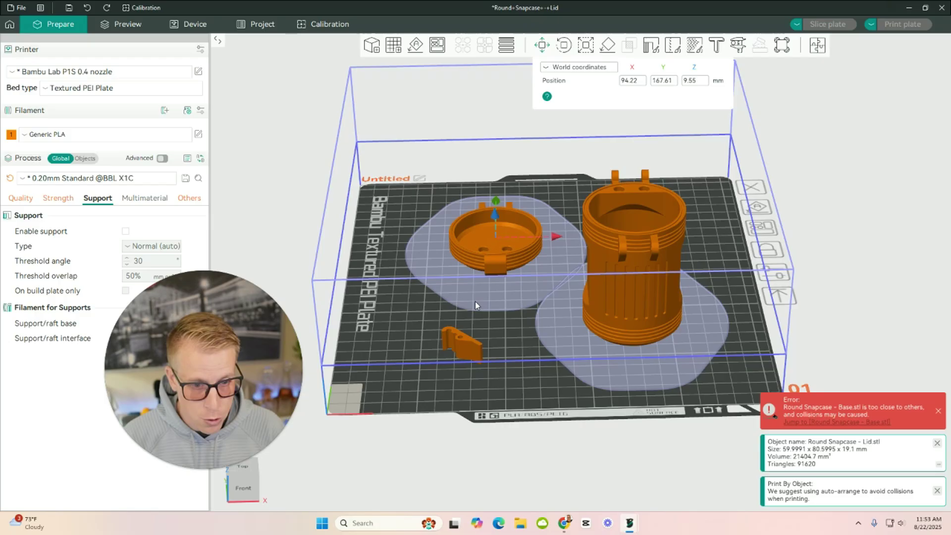
pyautogui.moveTo(475, 301); pyautogui.dragTo(555, 322)
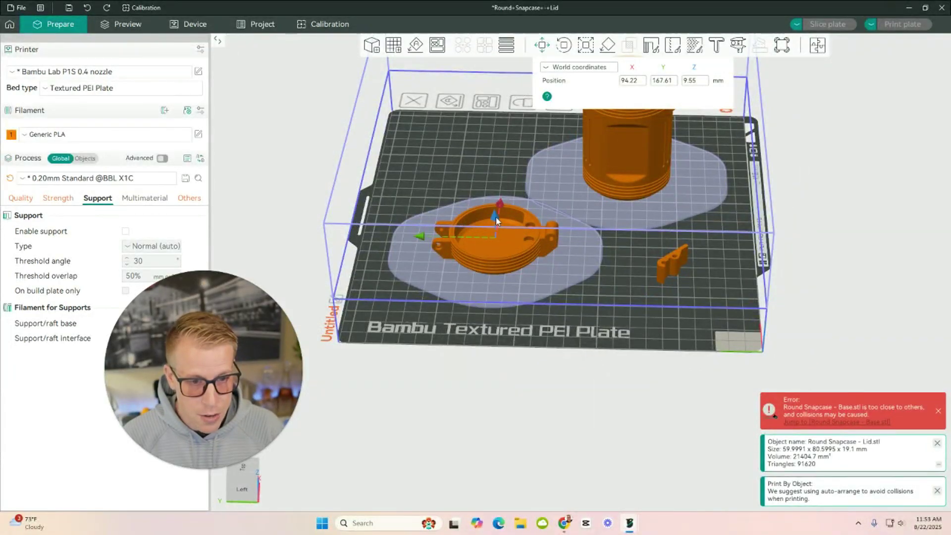
pyautogui.moveTo(496, 217); pyautogui.dragTo(543, 257)
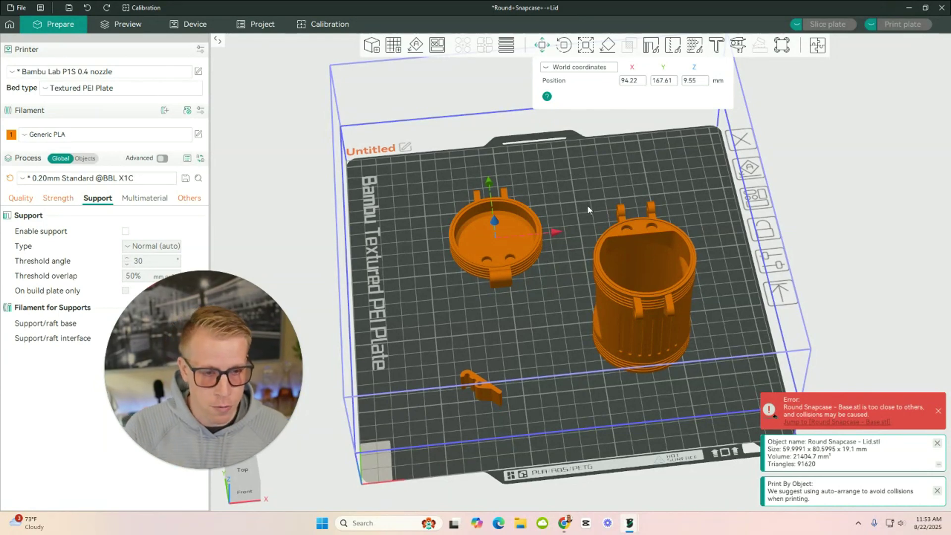
pyautogui.moveTo(463, 249); pyautogui.dragTo(479, 225)
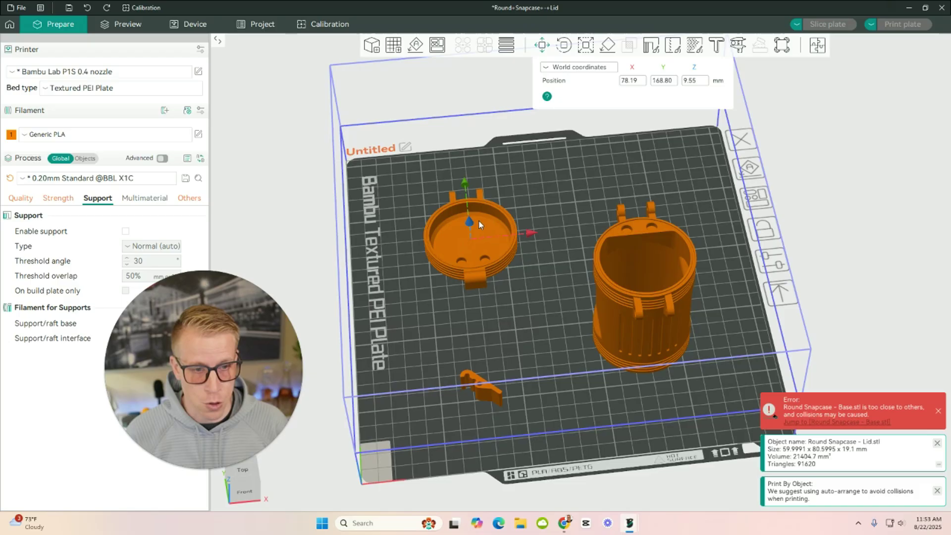
pyautogui.click(564, 186)
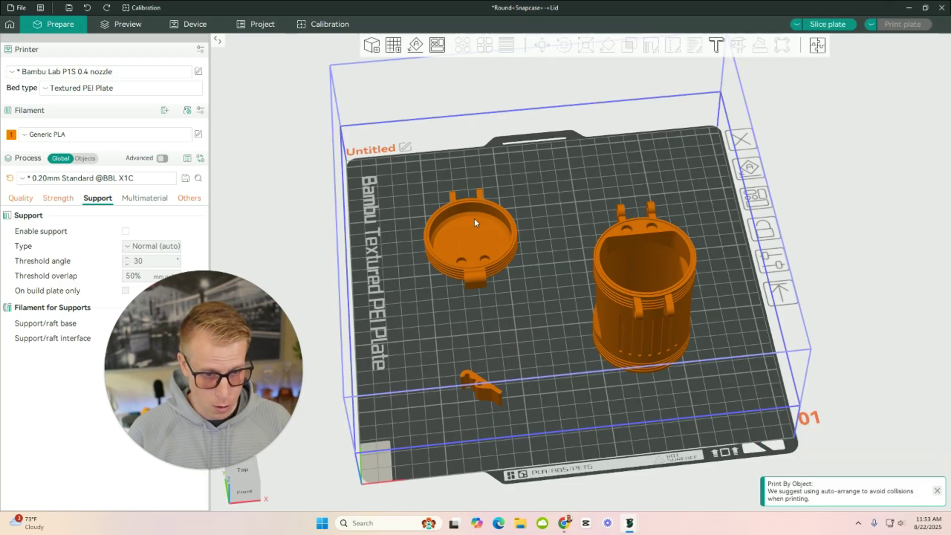
# Try Lay on Face from the lid's Rotate tool, then cancel it.
pyautogui.click(475, 219)
pyautogui.click(567, 47)
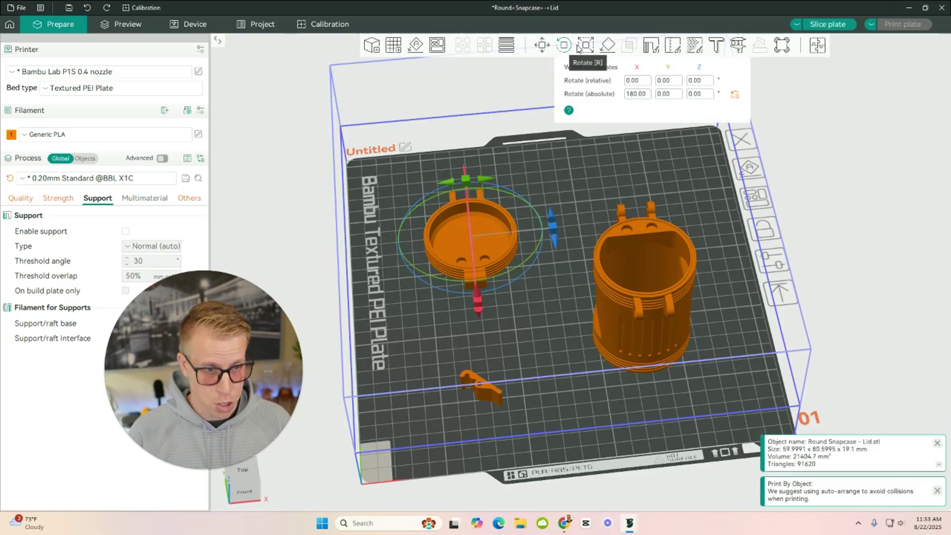
pyautogui.click(611, 49)
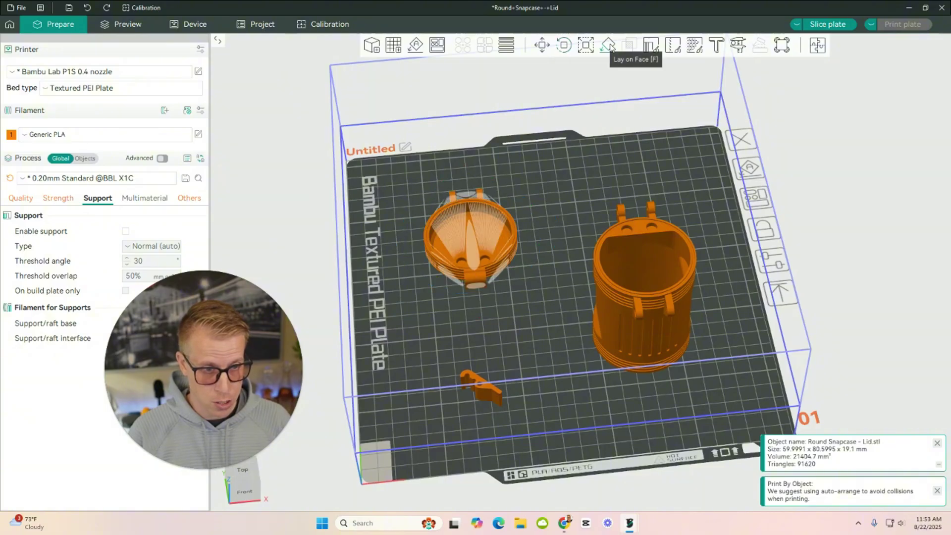
pyautogui.moveTo(563, 228)
pyautogui.mouseDown()
pyautogui.moveTo(557, 199)
pyautogui.moveTo(553, 250)
pyautogui.moveTo(553, 224)
pyautogui.mouseUp()
pyautogui.press('Escape')
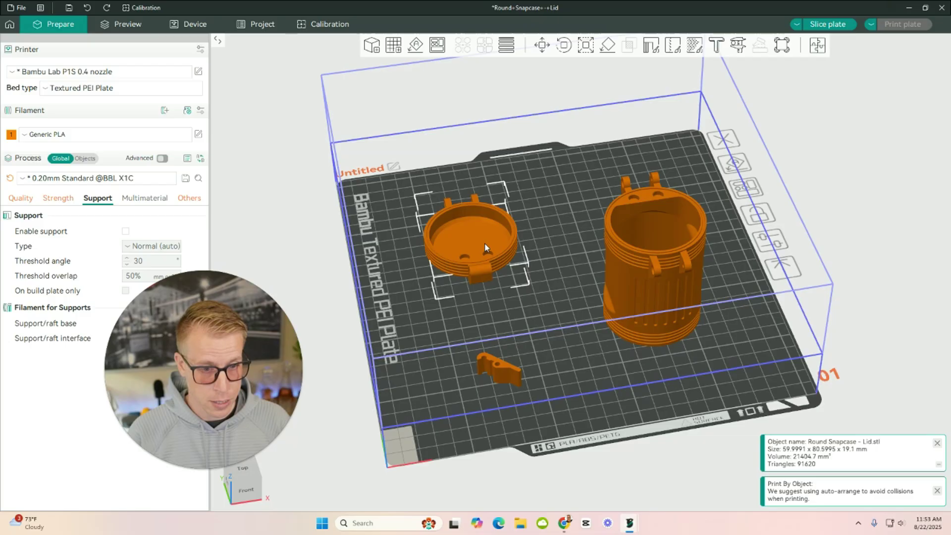
# Add embossed text to the lid, replacing the placeholder with a name.
pyautogui.click(718, 49)
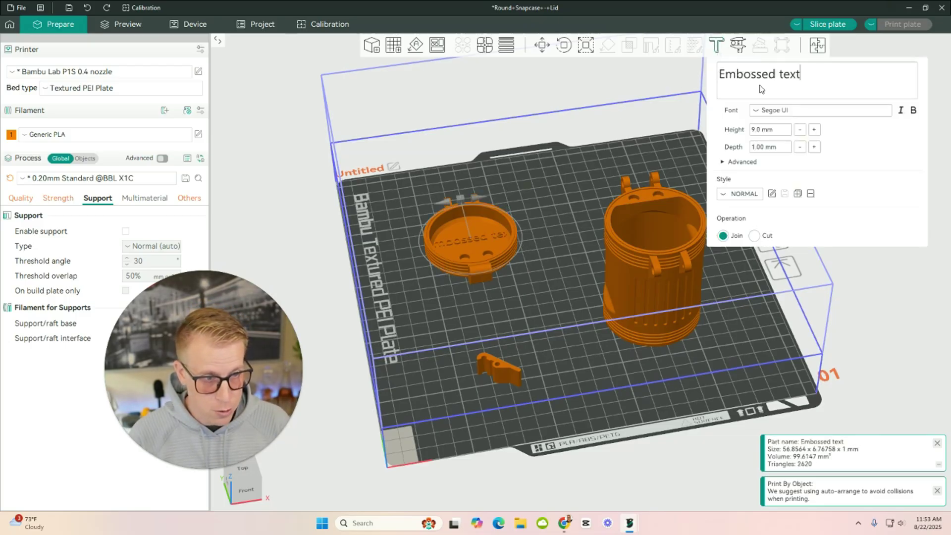
pyautogui.tripleClick(761, 89)
pyautogui.write('Chris')
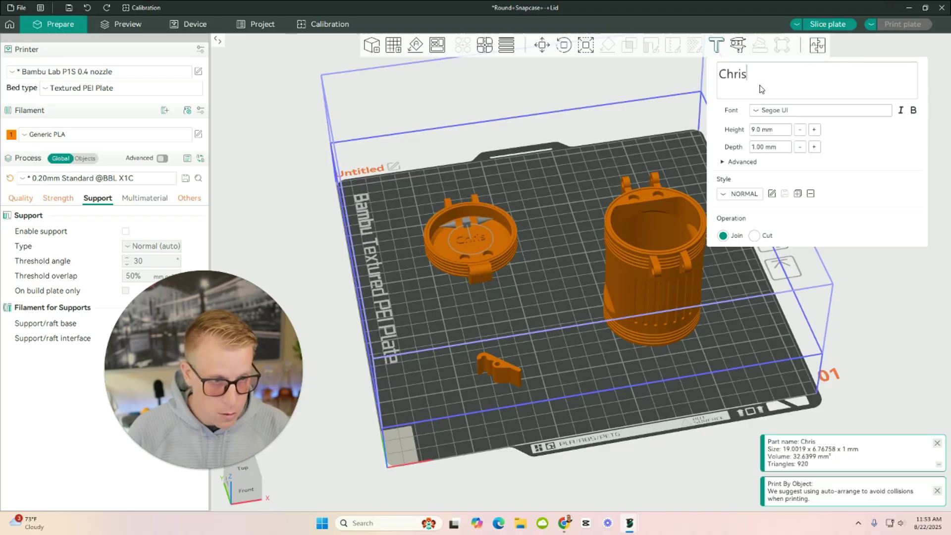
pyautogui.scroll(10, 538, 277)
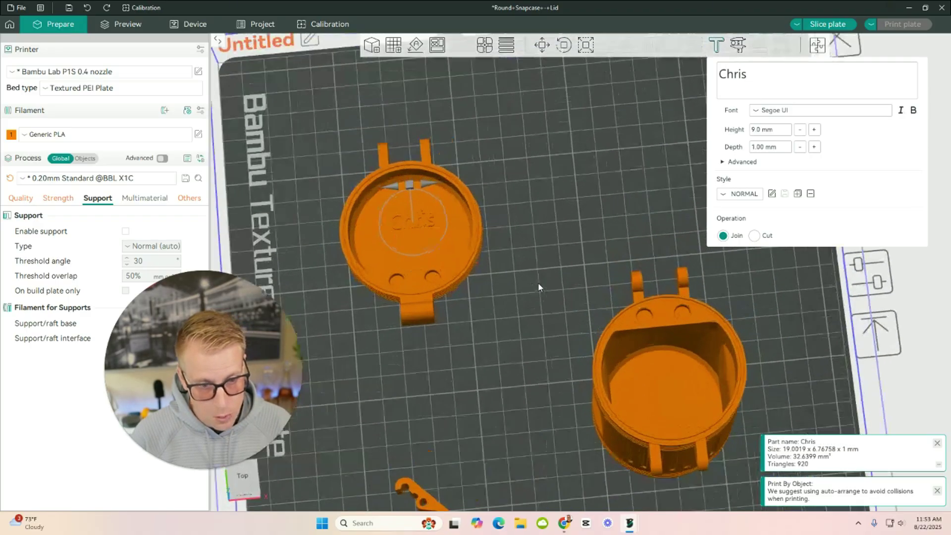
pyautogui.scroll(-5, 514, 289)
pyautogui.scroll(5, 507, 263)
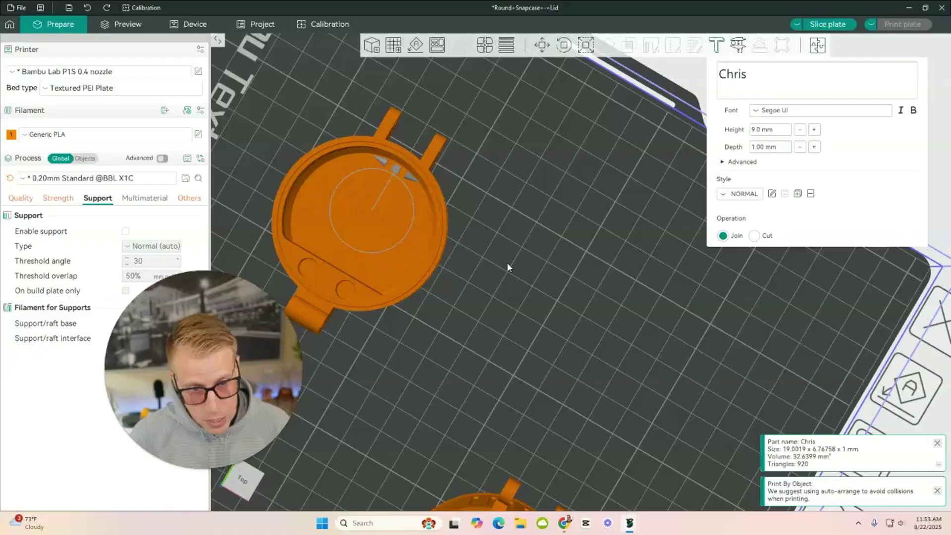
pyautogui.moveTo(524, 265); pyautogui.dragTo(622, 290)
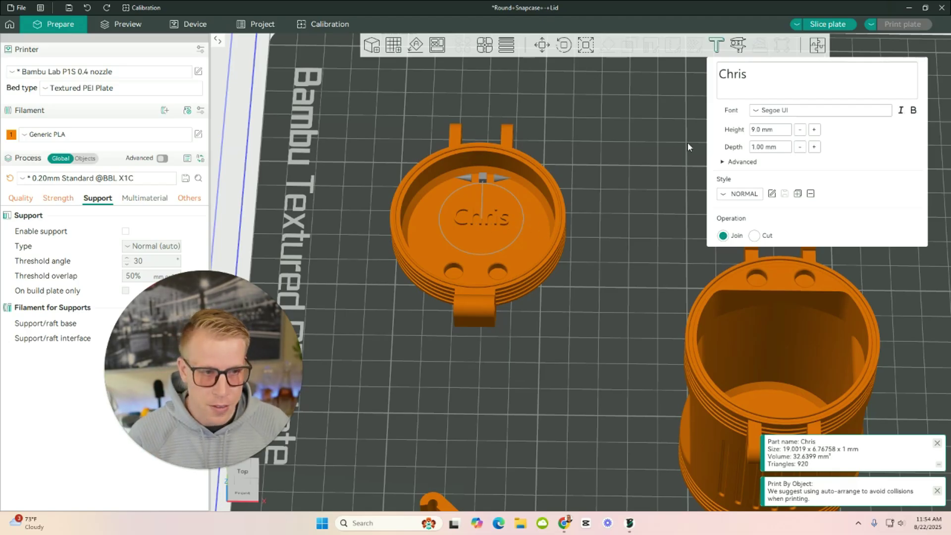
# Change the text font to Segoe UI Semibold and rotate the text around the lid.
pyautogui.click(761, 113)
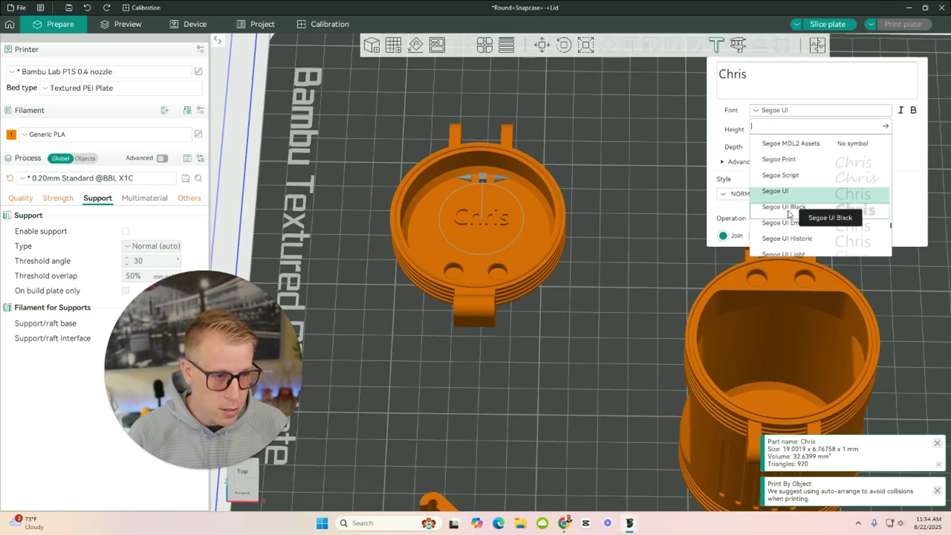
pyautogui.scroll(-2, 794, 216)
pyautogui.click(793, 195)
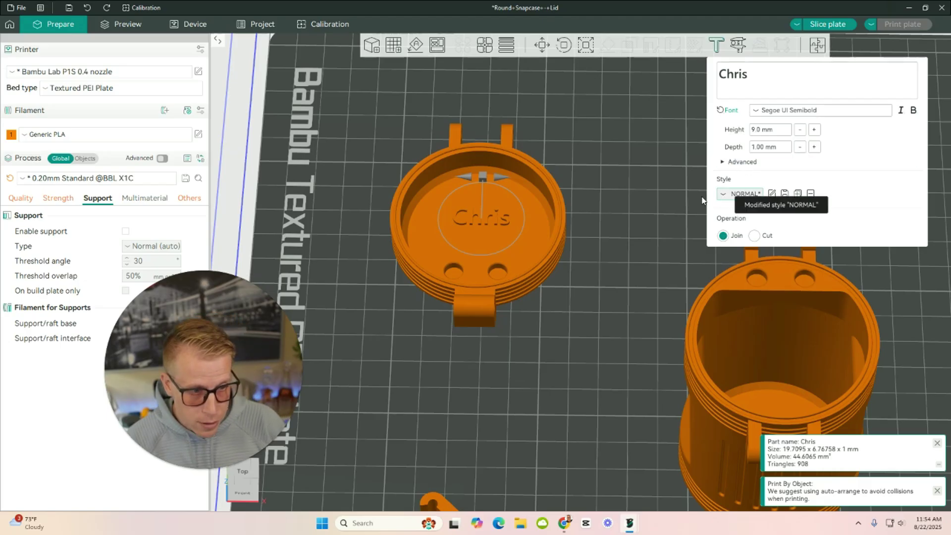
pyautogui.moveTo(498, 184); pyautogui.dragTo(463, 180)
# Undo all the text edits until the embossed text is gone from the lid.
pyautogui.click(87, 8)
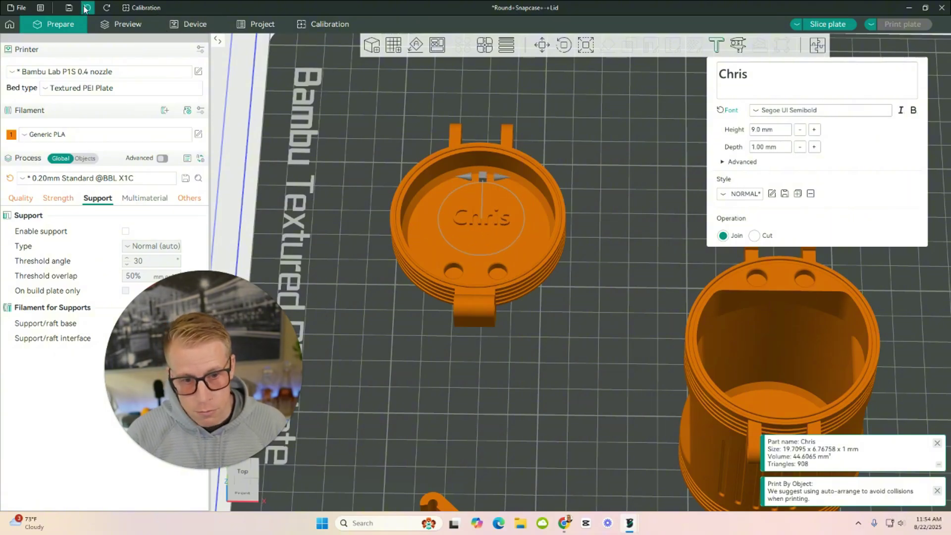
pyautogui.click(86, 8)
pyautogui.click(87, 8)
pyautogui.click(87, 8)
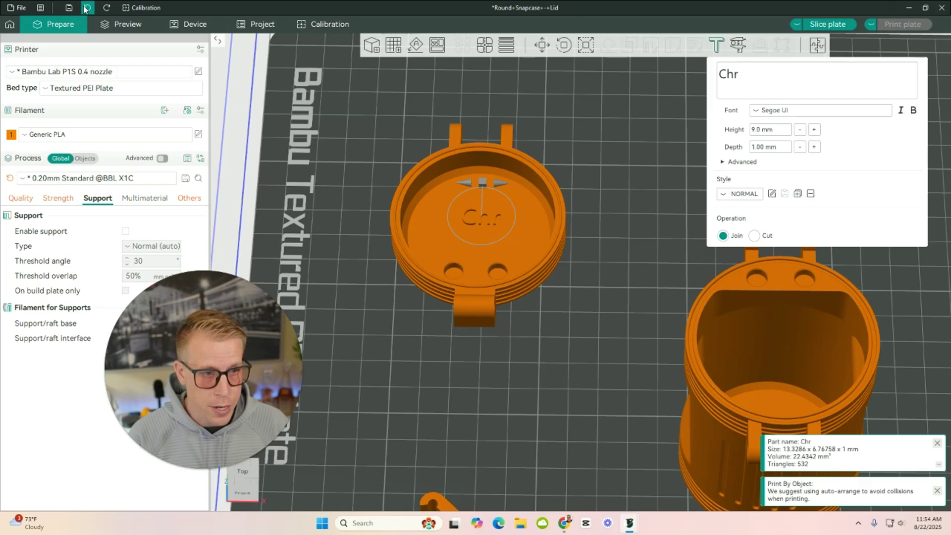
pyautogui.click(87, 8)
pyautogui.click(87, 8)
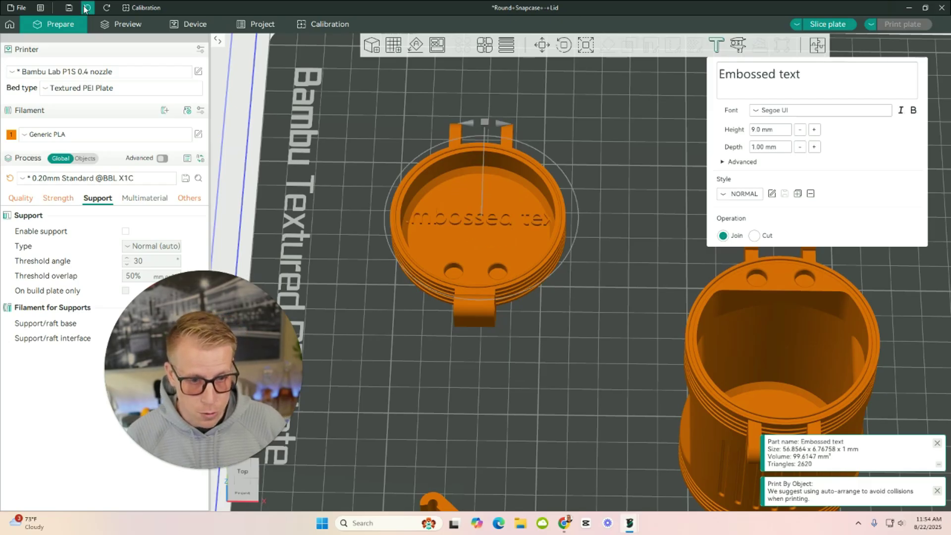
pyautogui.click(87, 8)
# Shift the lid slightly right and down, then start Paint-on fuzzy skin with brush size 1.00.
pyautogui.click(717, 135)
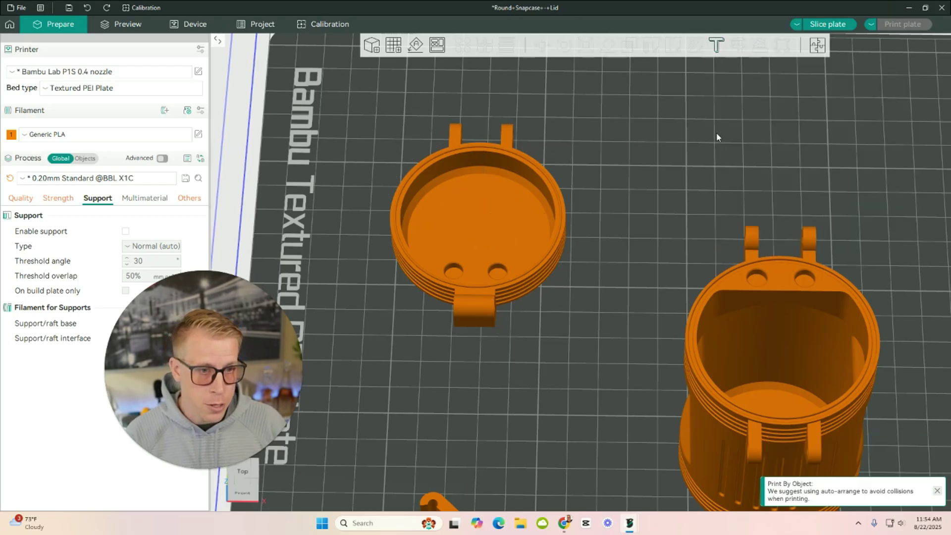
pyautogui.click(510, 207)
pyautogui.click(569, 203)
pyautogui.click(475, 228)
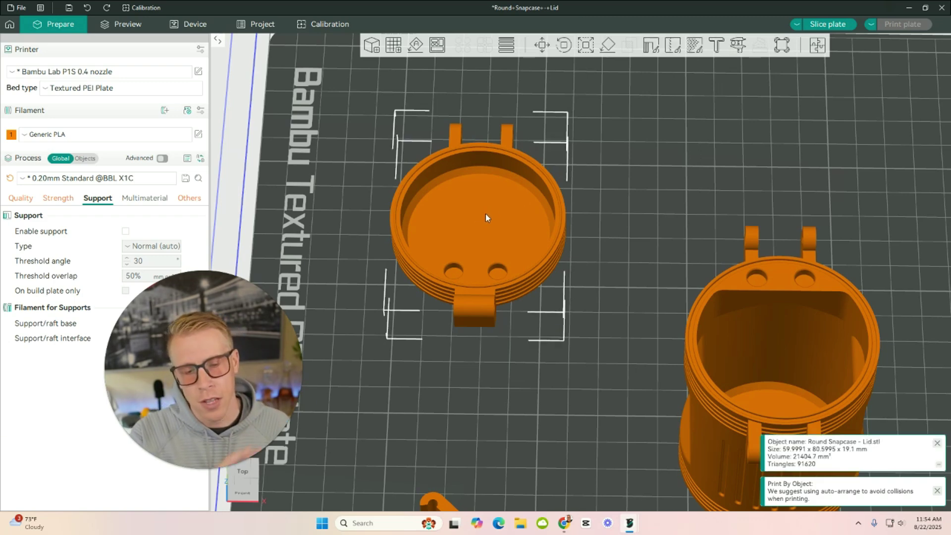
pyautogui.moveTo(485, 217)
pyautogui.mouseDown()
pyautogui.moveTo(495, 272)
pyautogui.moveTo(492, 225)
pyautogui.mouseUp()
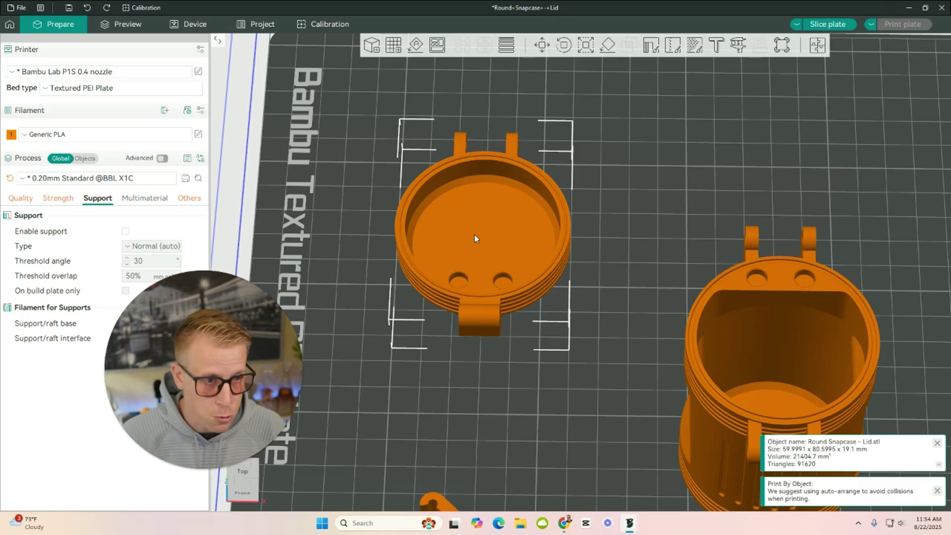
pyautogui.click(696, 46)
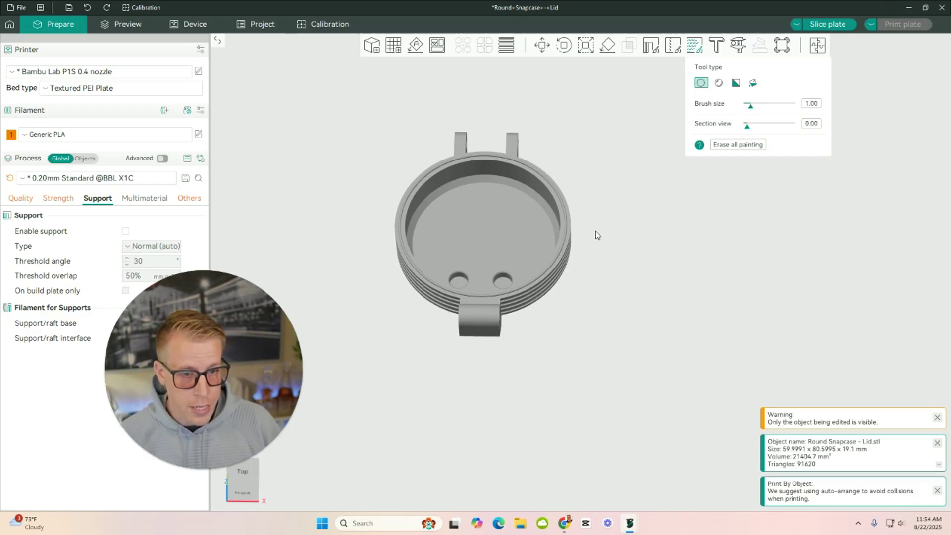
# Exit fuzzy-skin painting and reselect the lid.
pyautogui.click(89, 8)
pyautogui.click(589, 166)
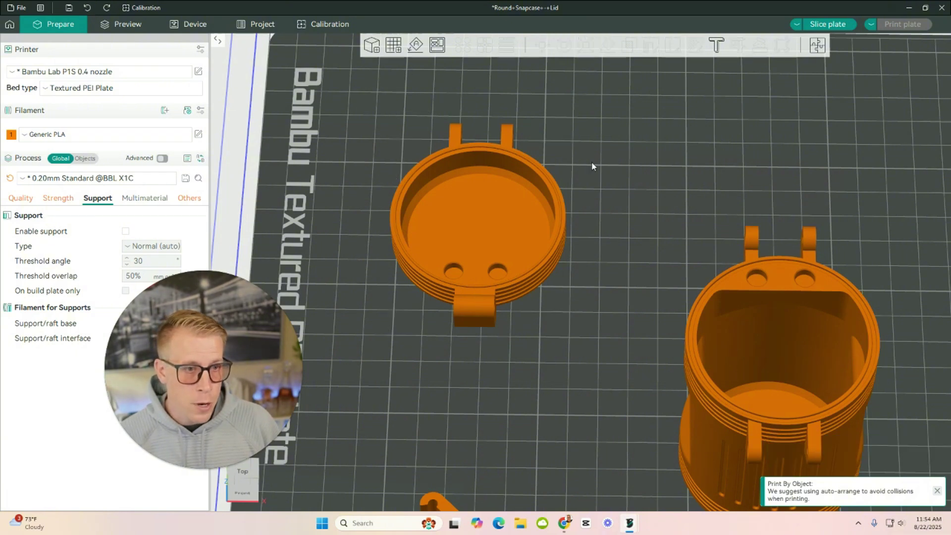
pyautogui.click(519, 188)
# Measure from the lid's inner wall edge to its floor, about 44.7 mm, then close the measure tool.
pyautogui.click(744, 52)
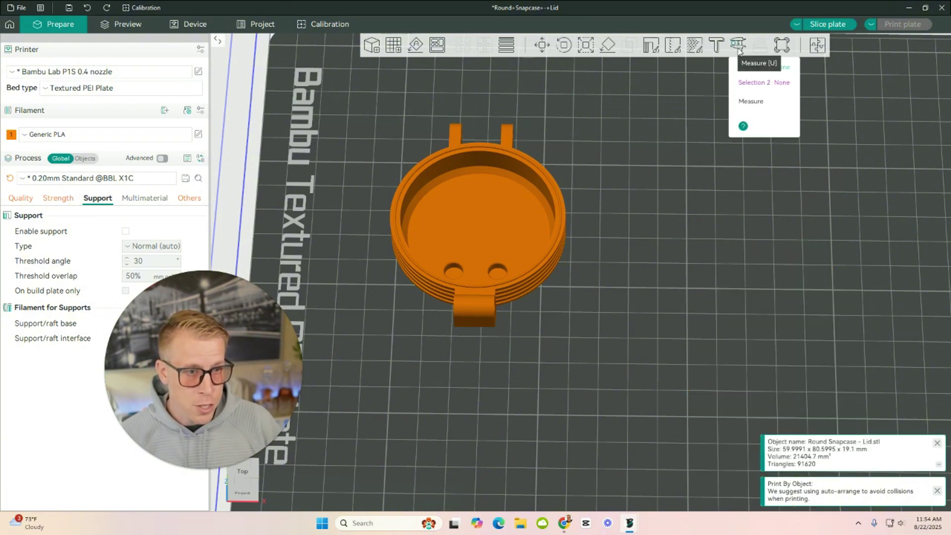
pyautogui.click(409, 212)
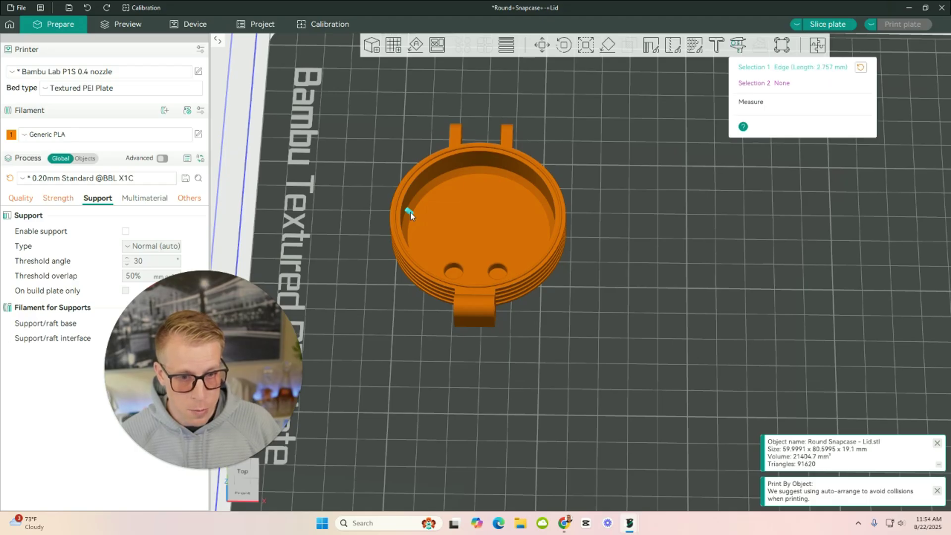
pyautogui.click(545, 203)
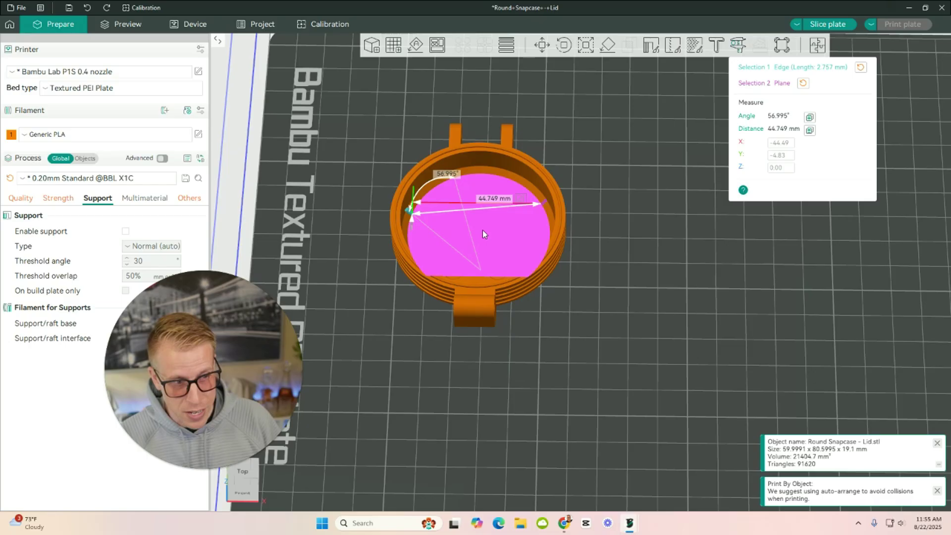
pyautogui.press('Escape')
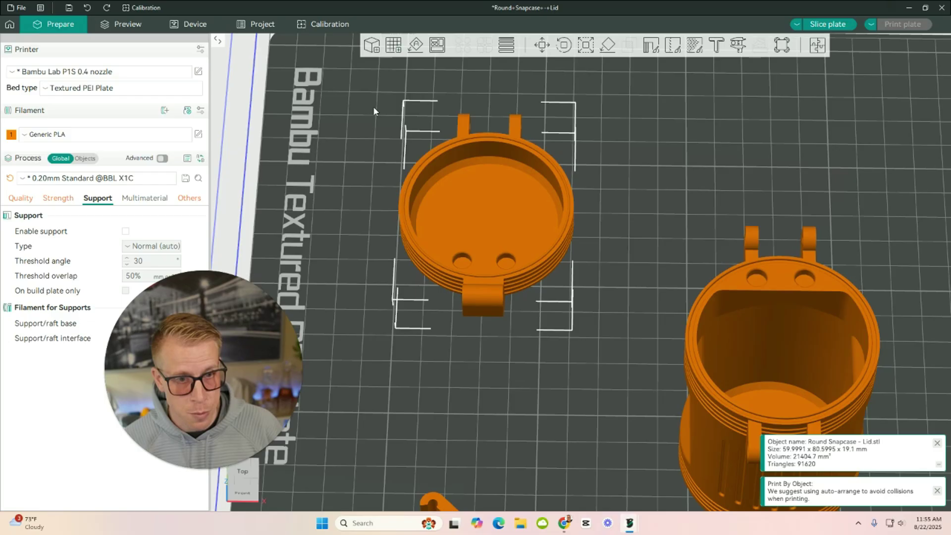
# Deselect the parts and frame the whole plate with lid, barrel and clip from the front.
pyautogui.moveTo(353, 239)
pyautogui.mouseDown()
pyautogui.moveTo(352, 198)
pyautogui.moveTo(352, 241)
pyautogui.mouseUp()
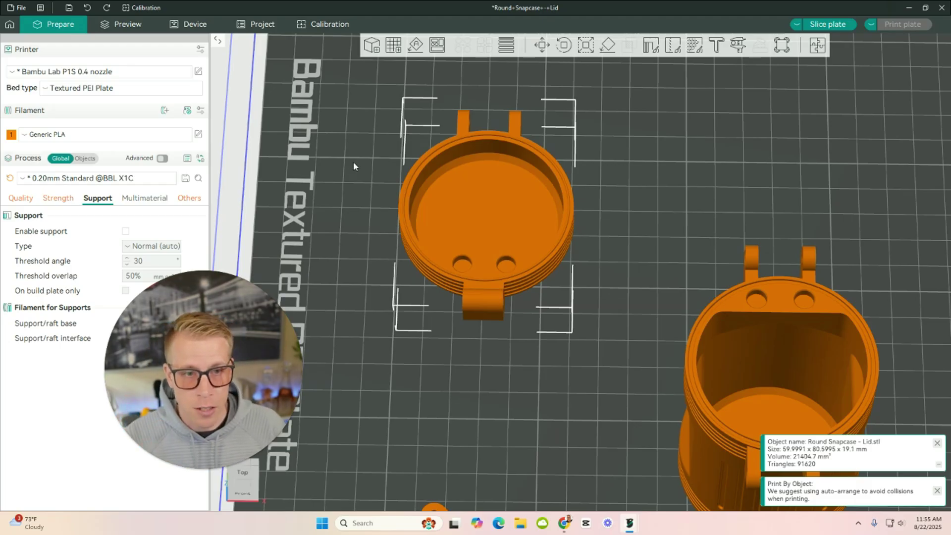
pyautogui.click(352, 161)
pyautogui.press('0')
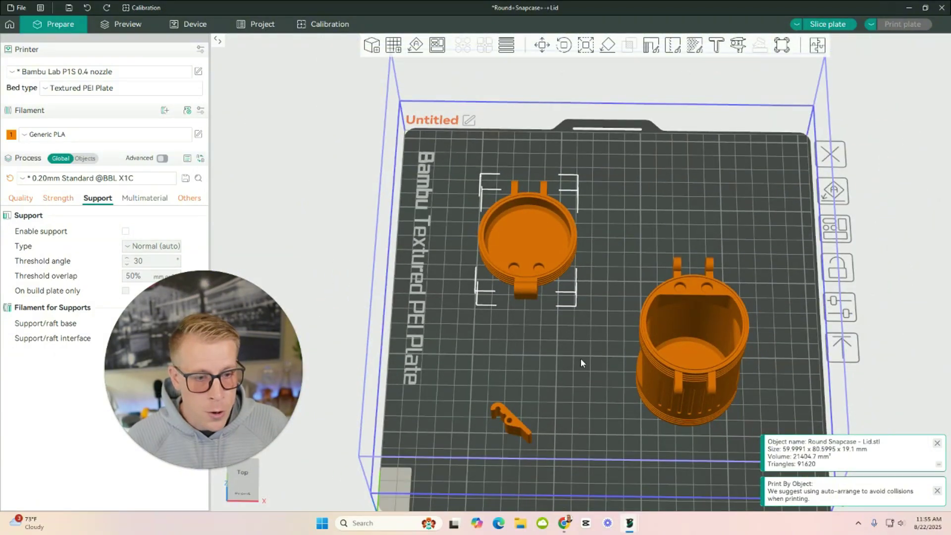
pyautogui.moveTo(582, 377)
pyautogui.mouseDown()
pyautogui.moveTo(557, 349)
pyautogui.moveTo(587, 349)
pyautogui.moveTo(592, 360)
pyautogui.mouseUp()
pyautogui.moveTo(591, 355); pyautogui.dragTo(522, 322, button='right')
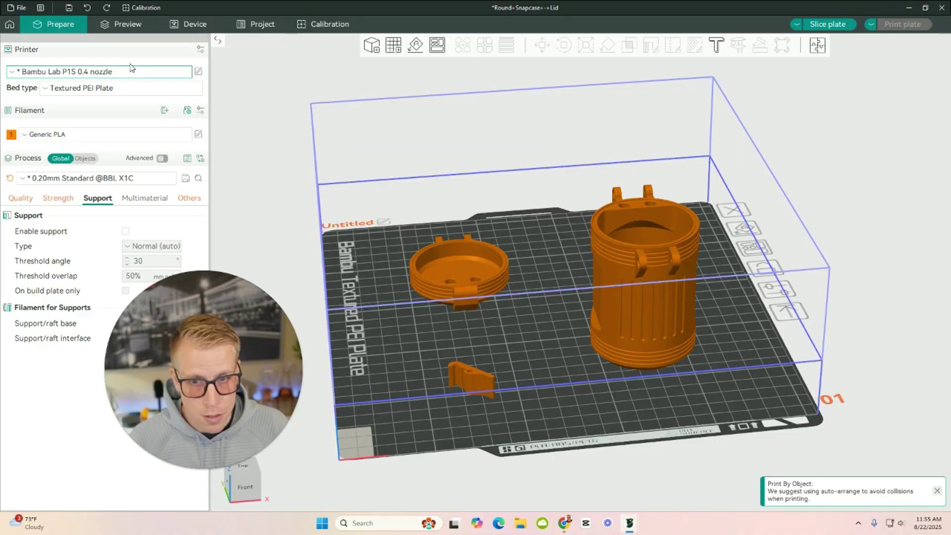
# Slice the plate in Preview, then switch to the Device page.
pyautogui.click(114, 29)
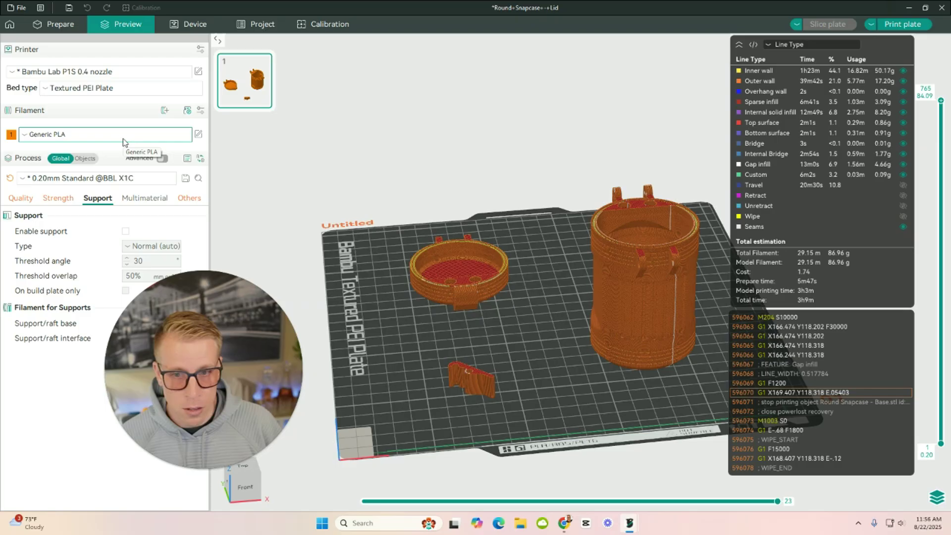
pyautogui.click(192, 23)
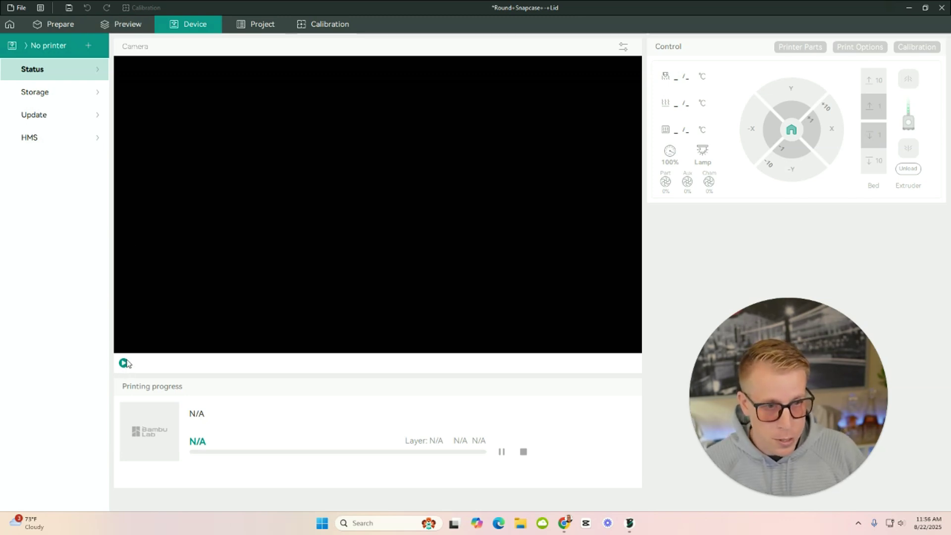
# Return to the sliced Preview showing the 3h9m, 86.96 g estimate.
pyautogui.click(131, 29)
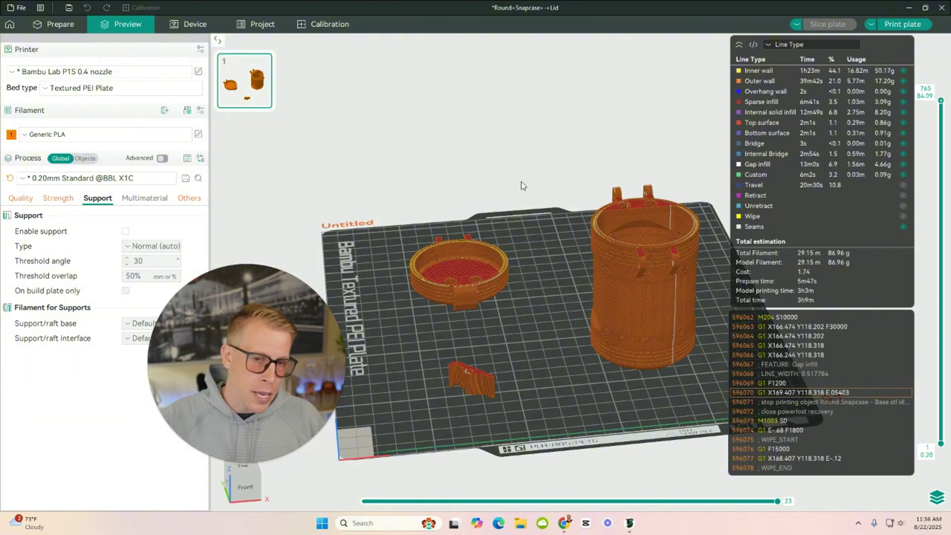
pyautogui.click(255, 463)
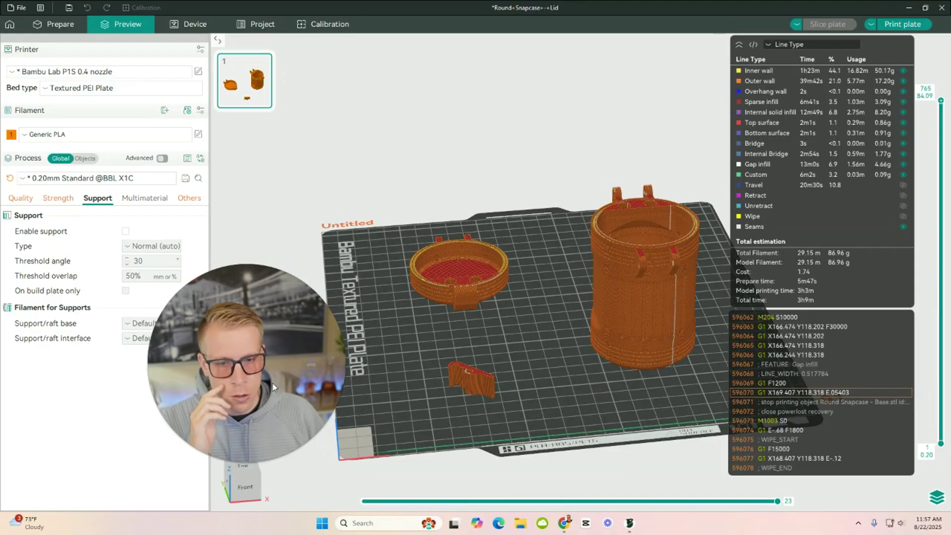
pyautogui.click(892, 27)
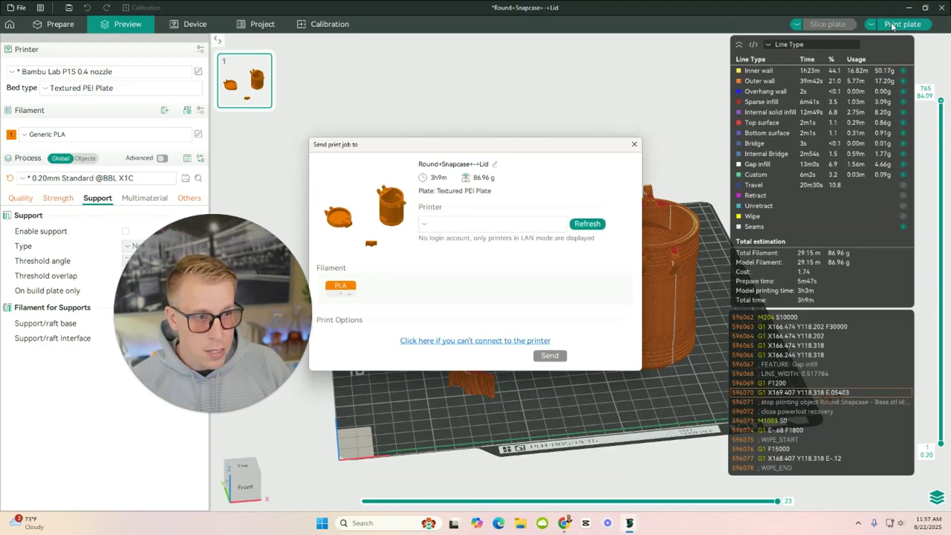
# Close the print job dialog and export all sliced plates as a .gcode.3mf into Downloads.
pyautogui.click(634, 146)
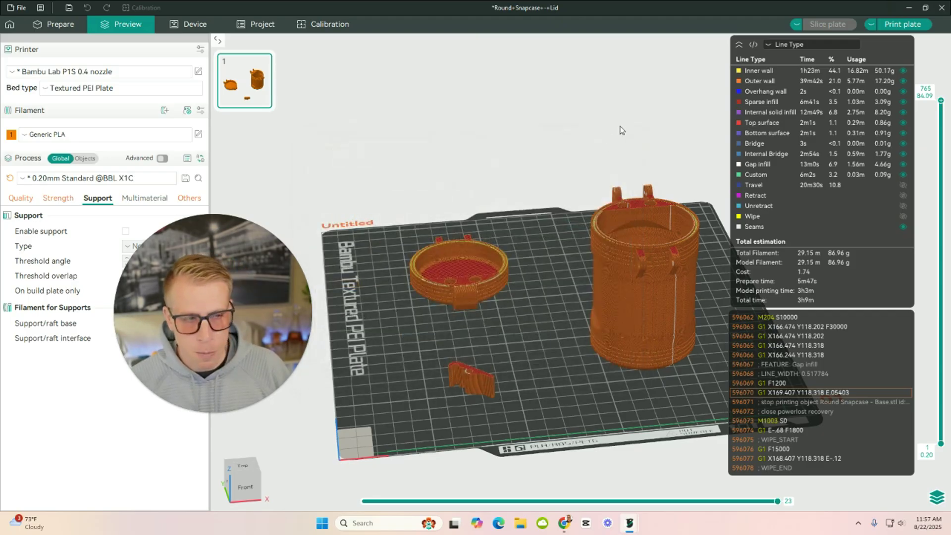
pyautogui.click(870, 25)
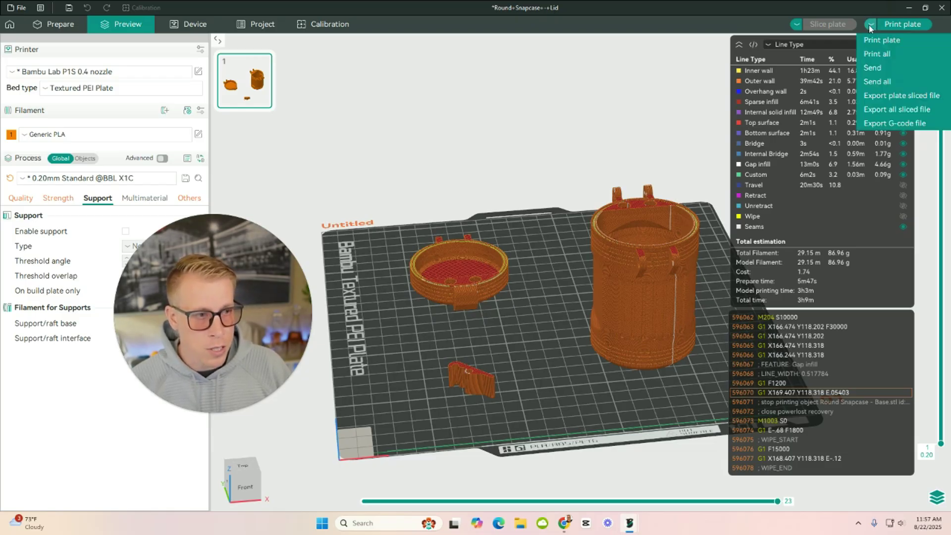
pyautogui.click(890, 110)
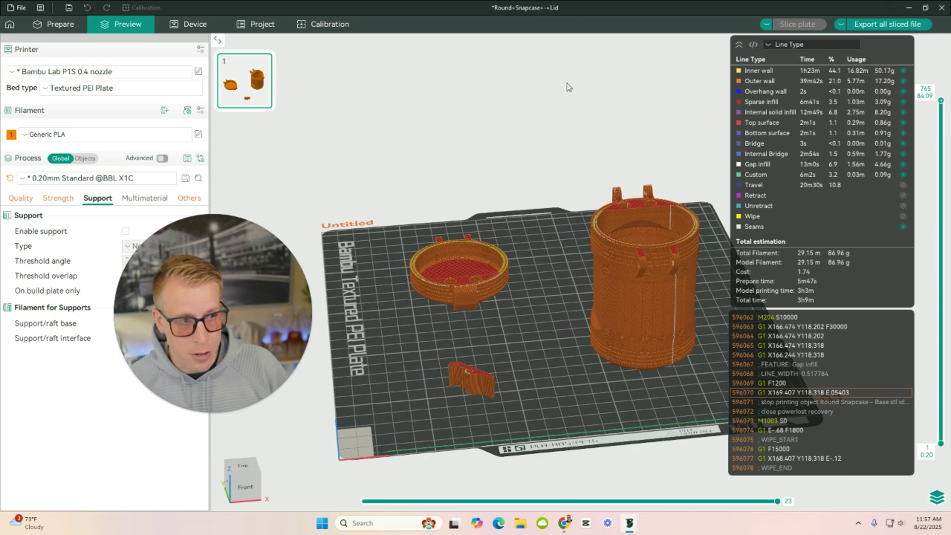
pyautogui.click(882, 25)
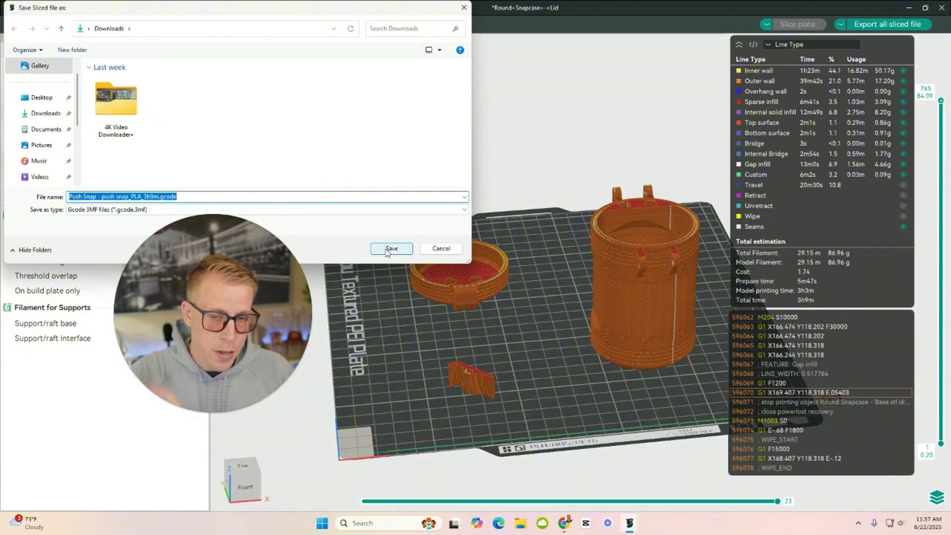
pyautogui.click(441, 249)
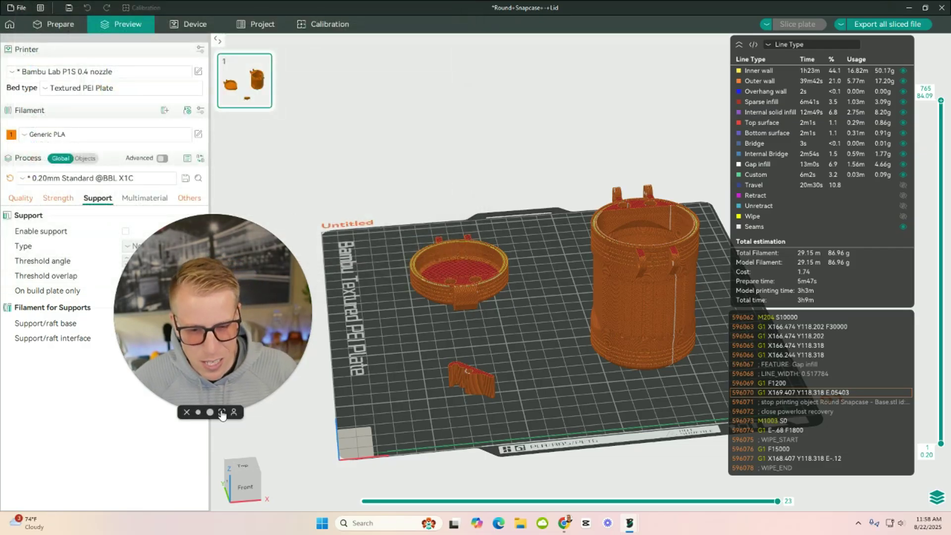
pyautogui.click(222, 412)
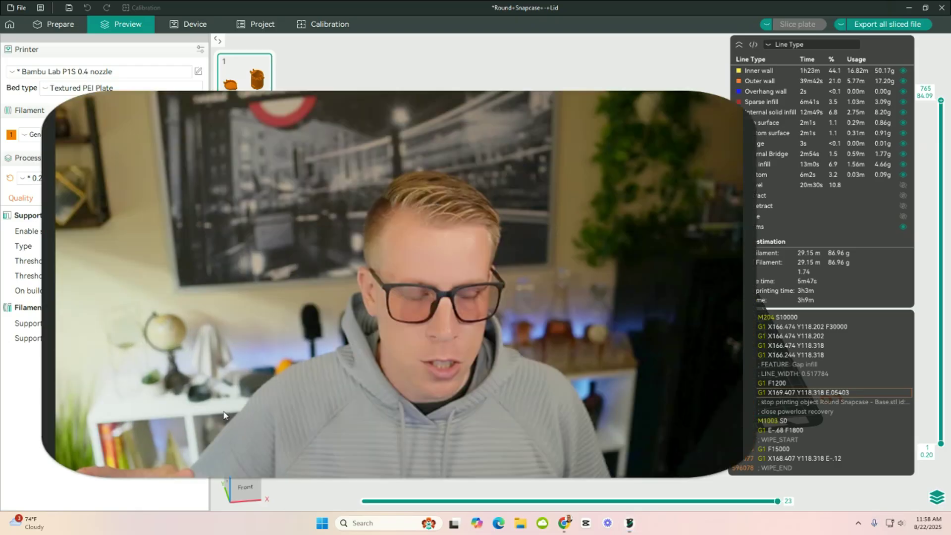